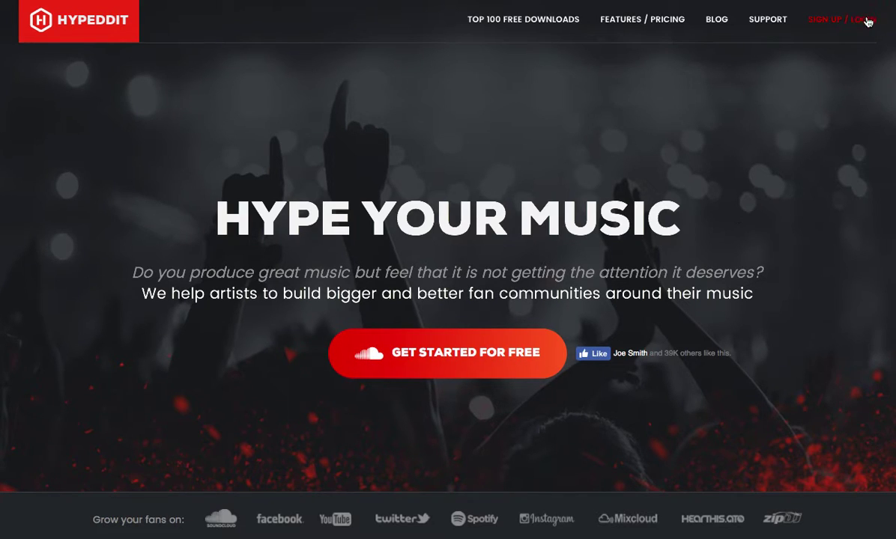
# Step: Enter the account's email address and password in Hypeddit's login form
pyautogui.click(813, 20)
pyautogui.click(431, 277)
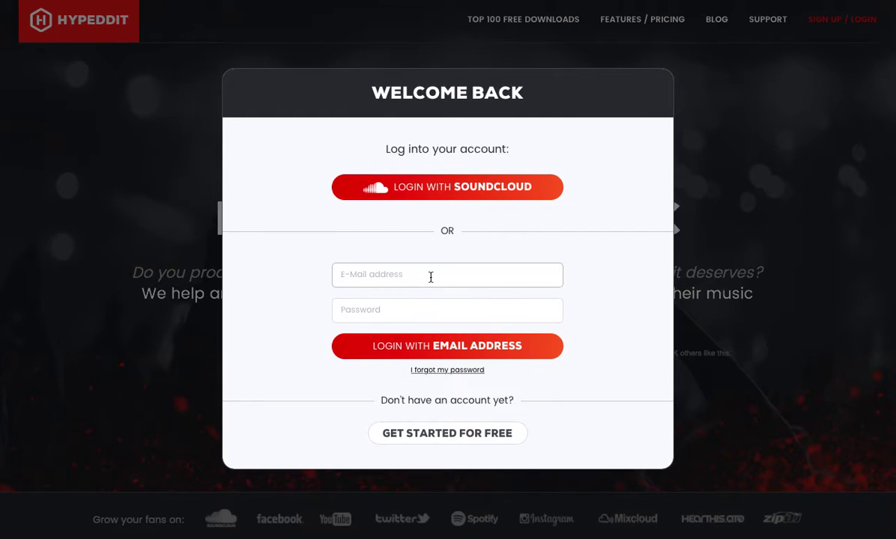
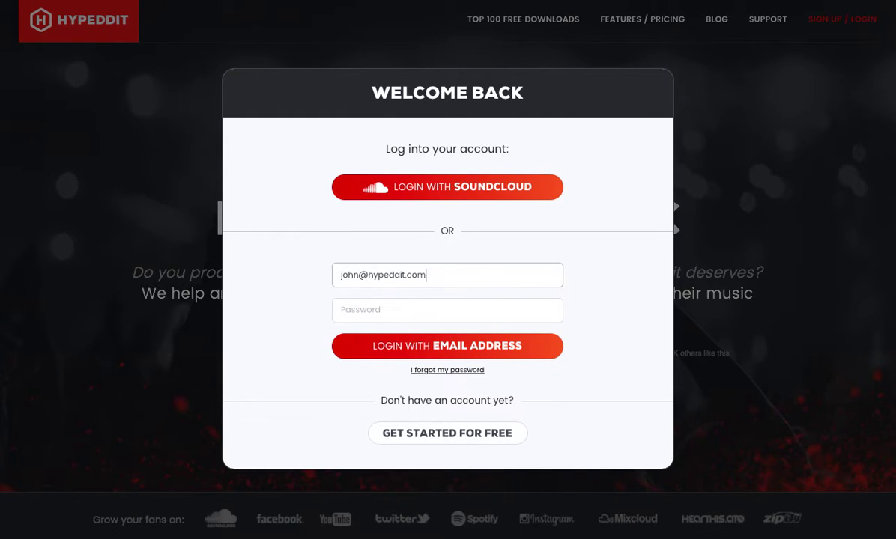
pyautogui.click(432, 315)
pyautogui.write('•••••••')
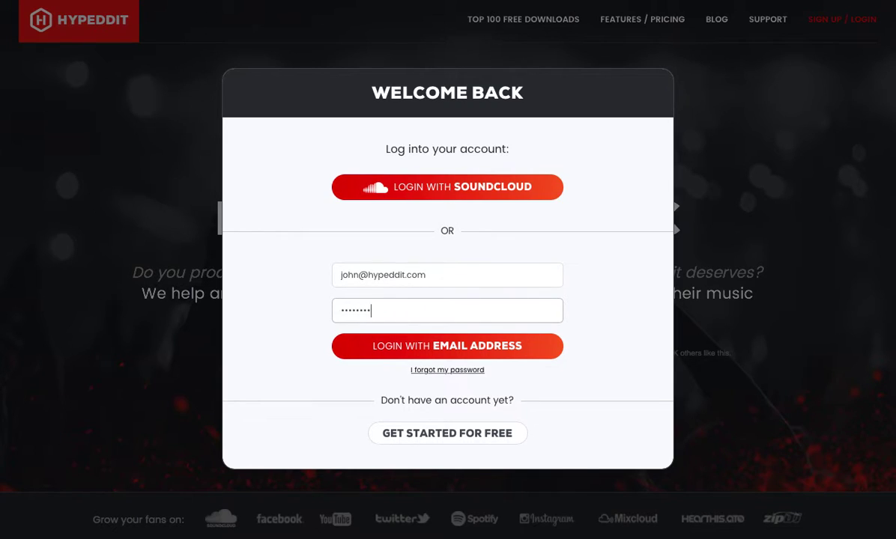
pyautogui.write('••••')
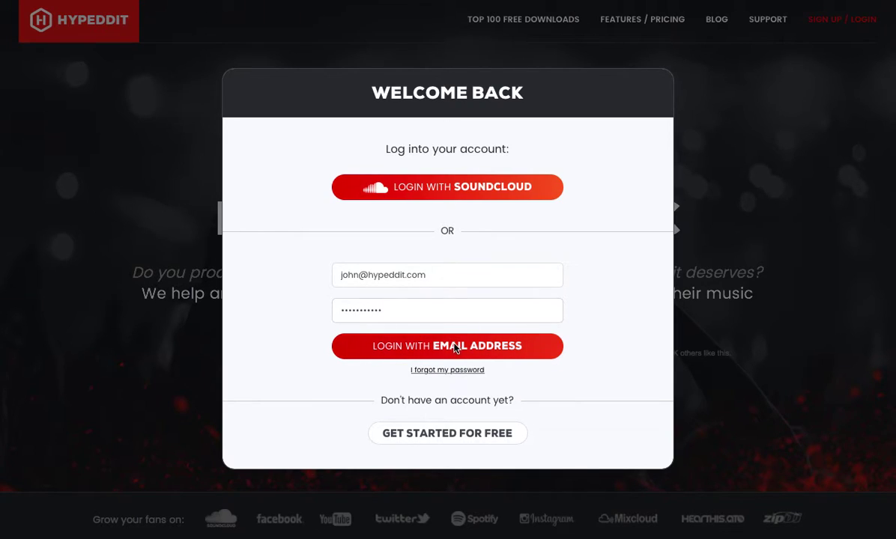
# Step: Log in with email, then open the Spread Love fan gate's settings menu in Activity Details
pyautogui.click(454, 349)
pyautogui.scroll(-2, 652, 349)
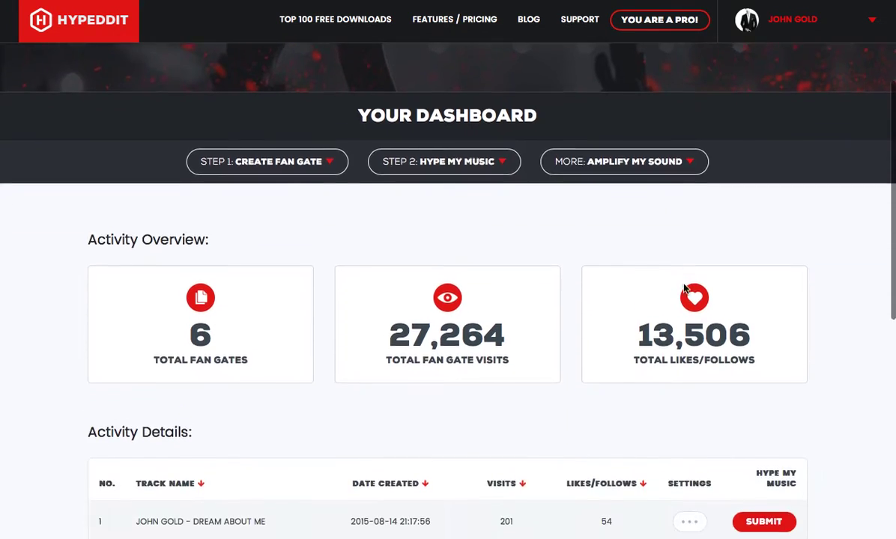
pyautogui.scroll(-2, 652, 350)
pyautogui.scroll(-1, 652, 349)
pyautogui.scroll(1, 651, 350)
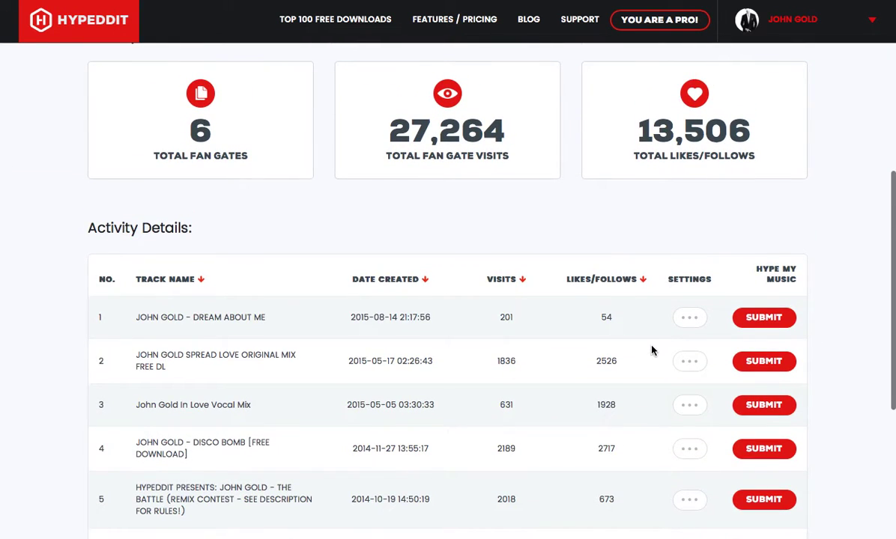
pyautogui.click(689, 361)
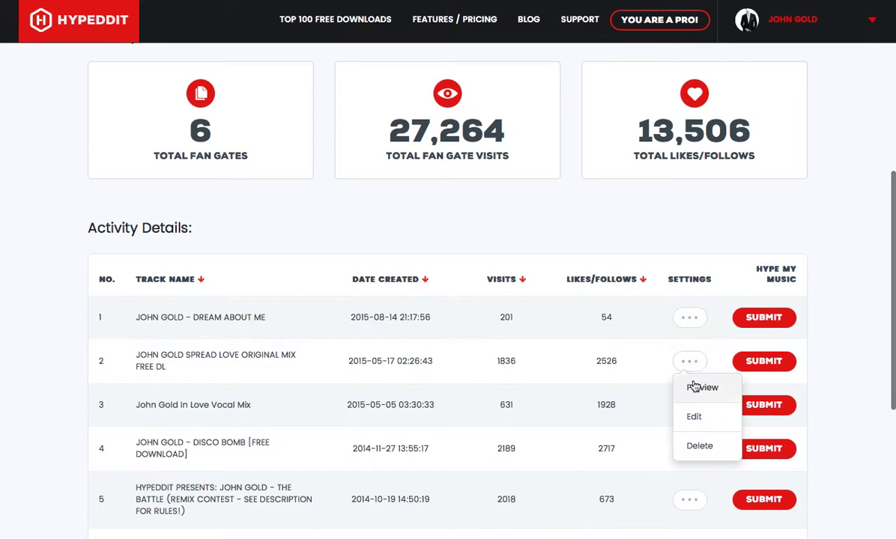
# Step: Preview the Spread Love fan-gate page and scroll through it
pyautogui.click(692, 386)
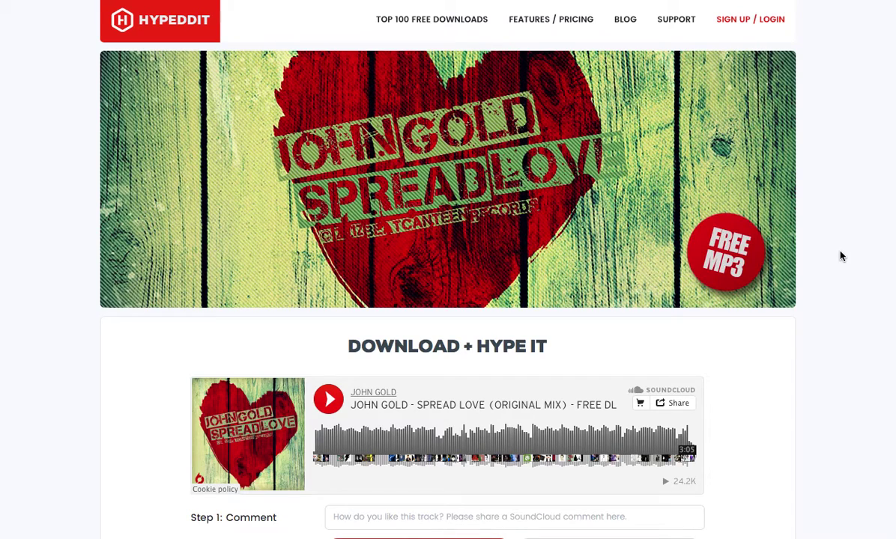
pyautogui.scroll(-1, 837, 256)
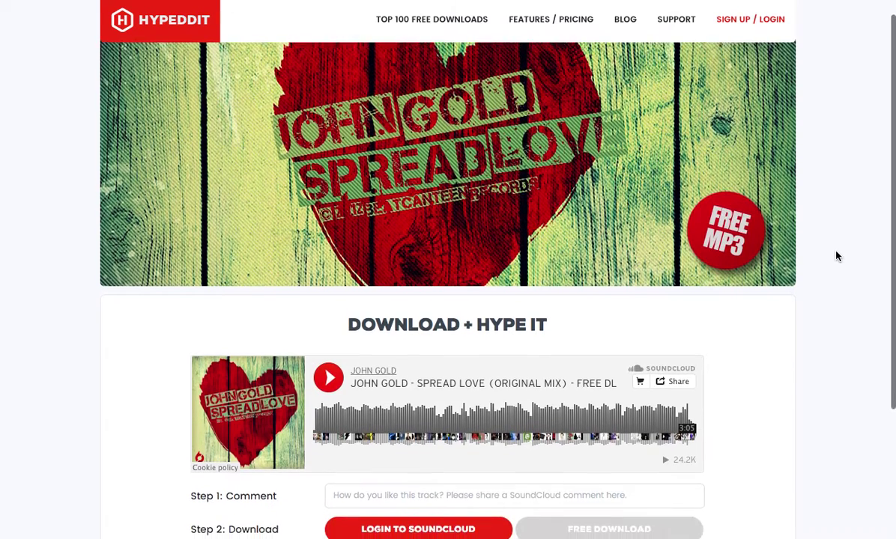
pyautogui.scroll(-1, 838, 256)
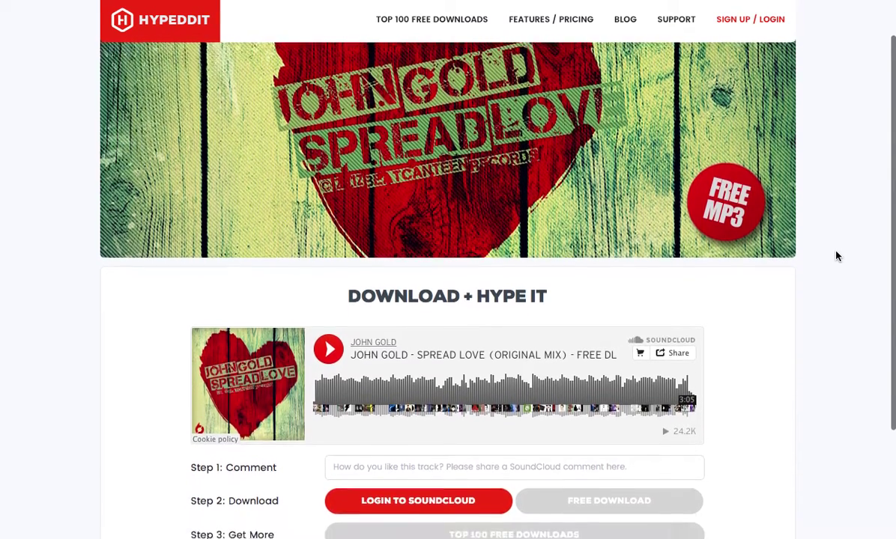
pyautogui.scroll(-1, 838, 256)
pyautogui.scroll(-1, 838, 256)
pyautogui.scroll(-1, 837, 256)
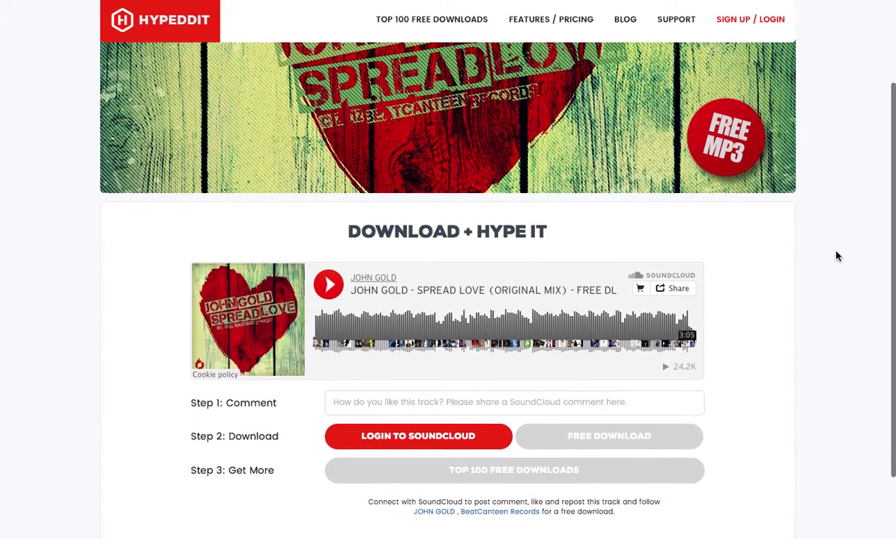
pyautogui.scroll(2, 838, 256)
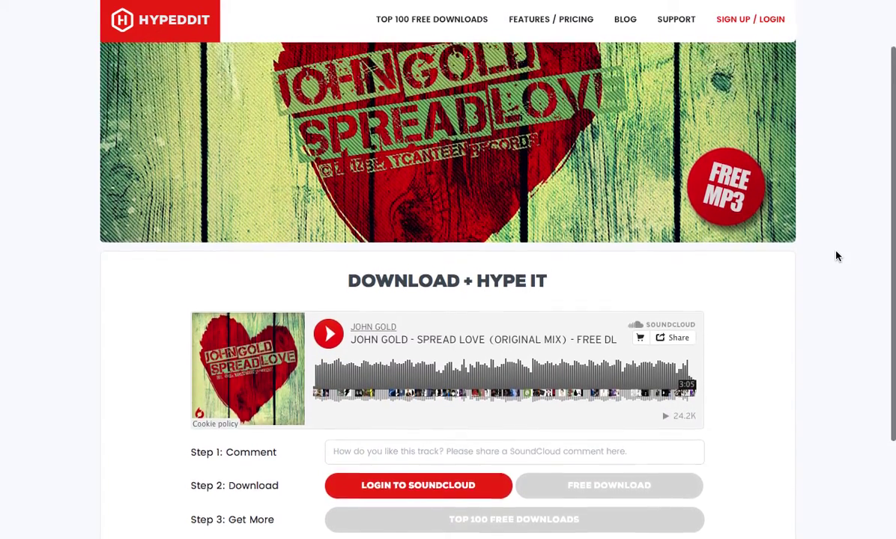
pyautogui.scroll(2, 838, 256)
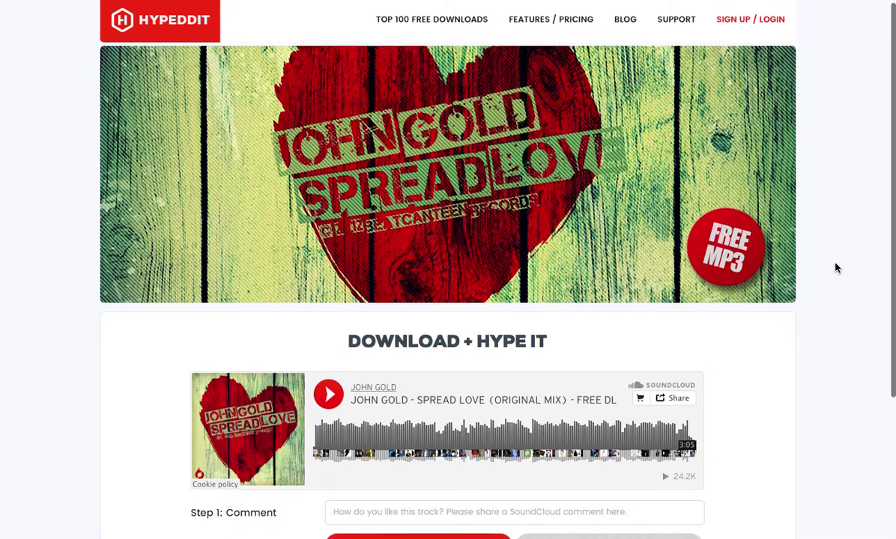
pyautogui.scroll(-2, 836, 264)
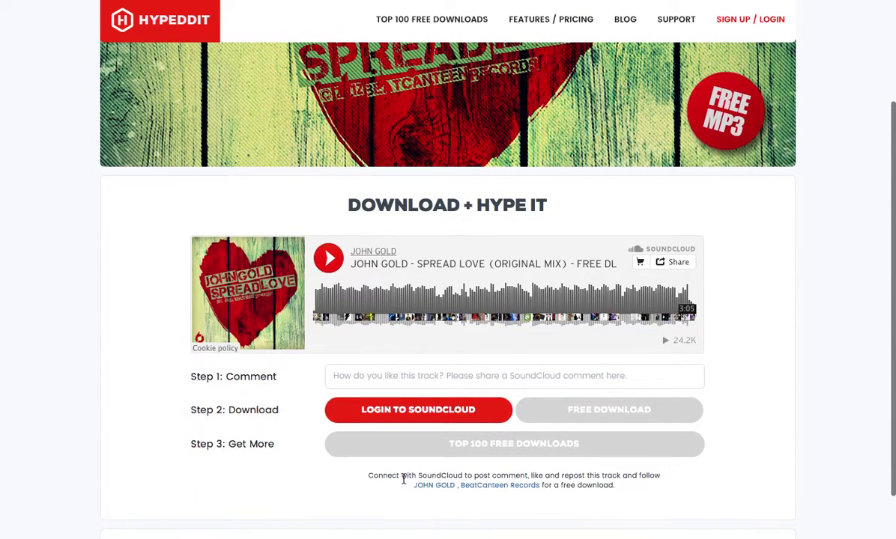
# Step: Highlight the Connect with SoundCloud instructions, then clear the highlight and scroll back
pyautogui.click(374, 475)
pyautogui.moveTo(374, 475); pyautogui.dragTo(618, 485)
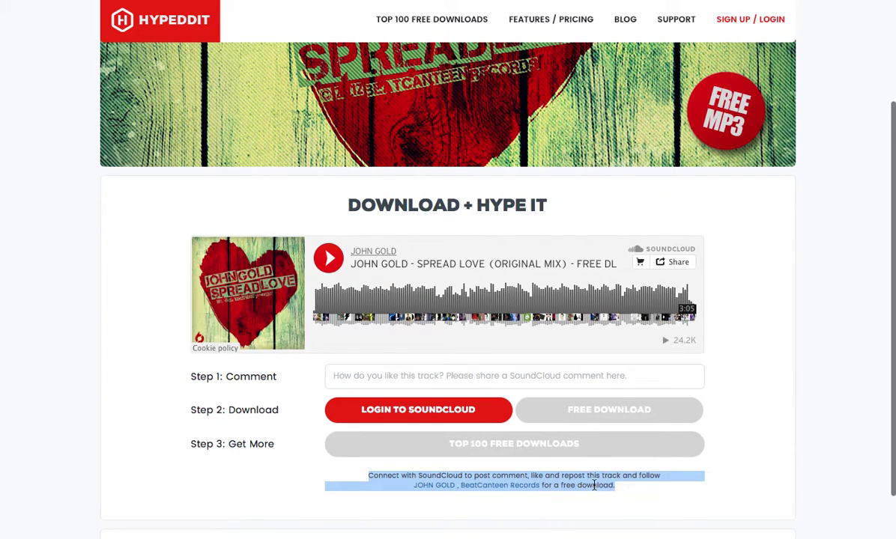
pyautogui.click(638, 494)
pyautogui.scroll(2, 745, 471)
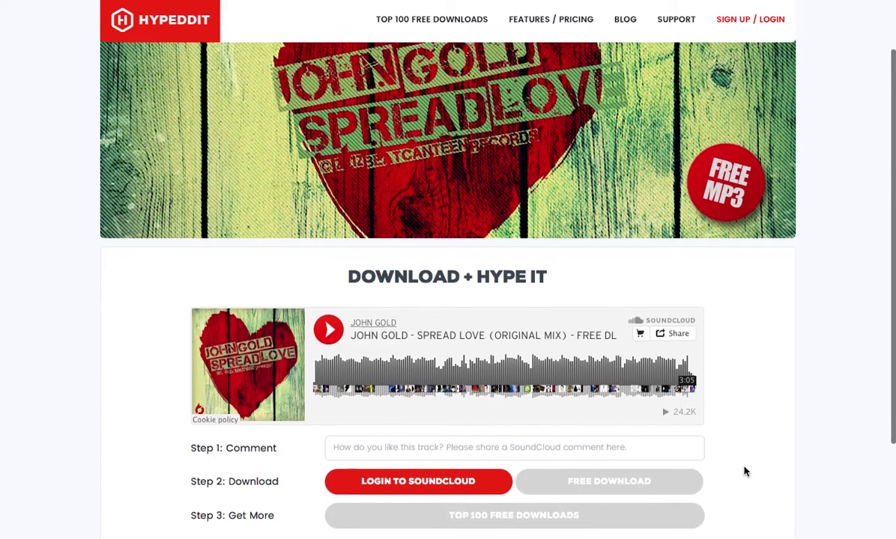
pyautogui.scroll(1, 745, 471)
pyautogui.scroll(1, 745, 471)
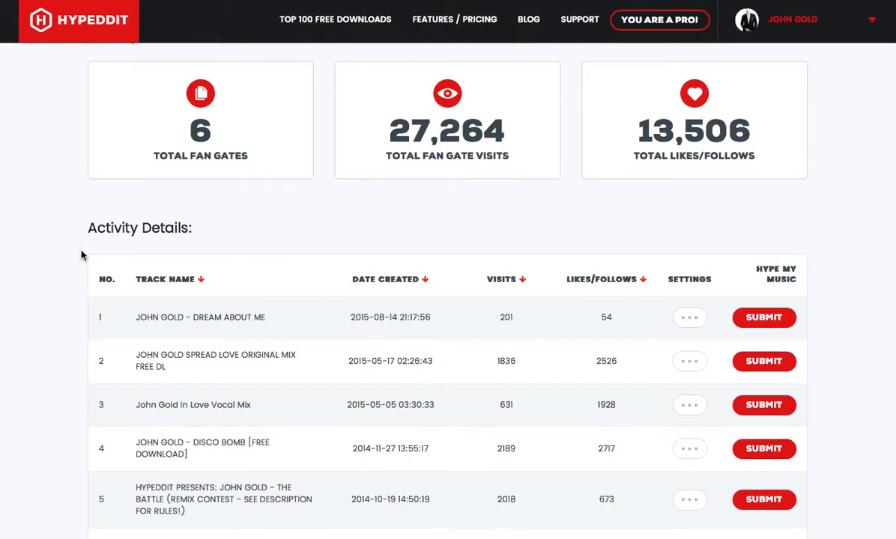
pyautogui.scroll(-3, 79, 247)
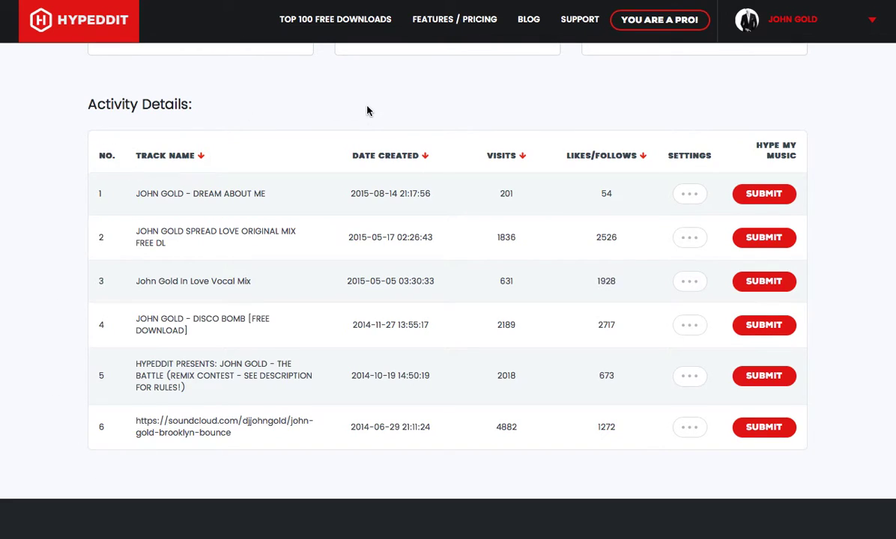
# Step: Show the fan-gate type list from the STEP 1: CREATE FAN GATE dropdown
pyautogui.scroll(1, 364, 112)
pyautogui.scroll(1, 352, 165)
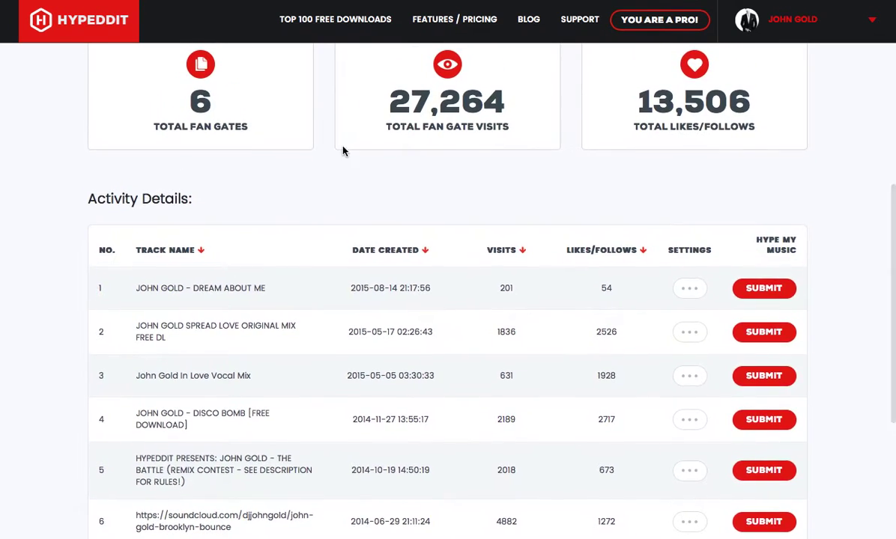
pyautogui.scroll(2, 341, 179)
pyautogui.scroll(1, 329, 179)
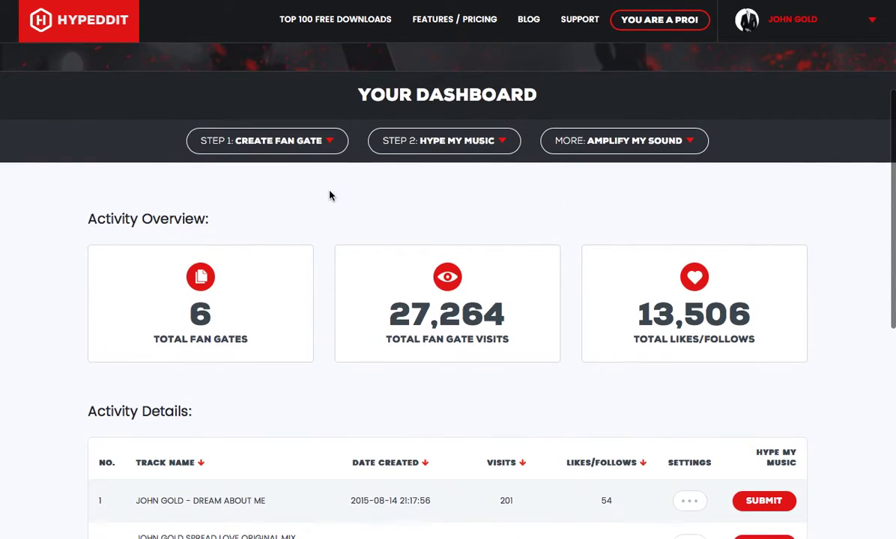
pyautogui.click(324, 149)
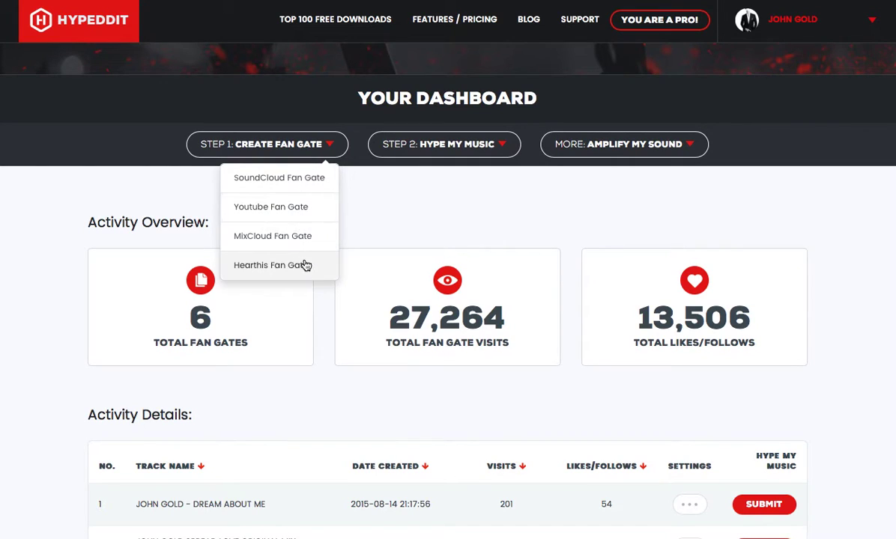
# Step: Choose a SoundCloud fan gate and authorize Hypeddit's access to the SoundCloud account
pyautogui.click(302, 180)
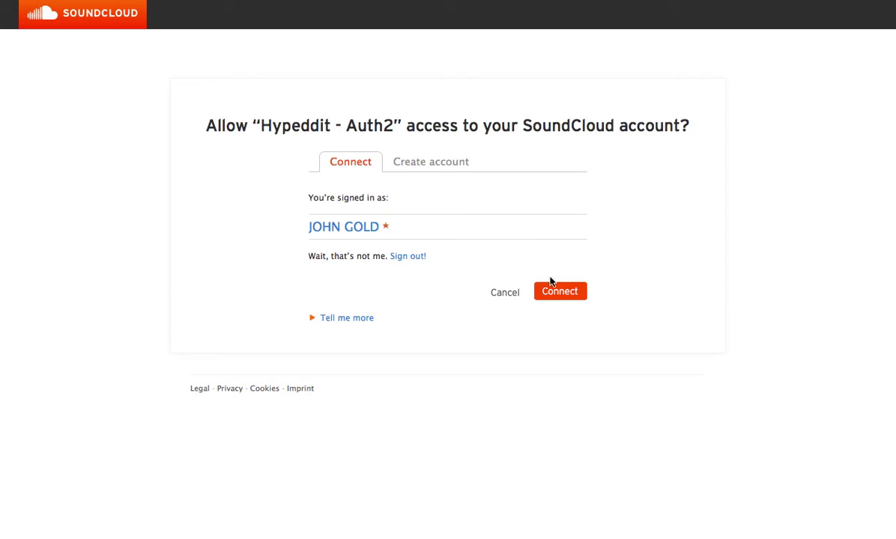
pyautogui.click(552, 292)
pyautogui.scroll(-3, 555, 245)
pyautogui.scroll(-1, 555, 245)
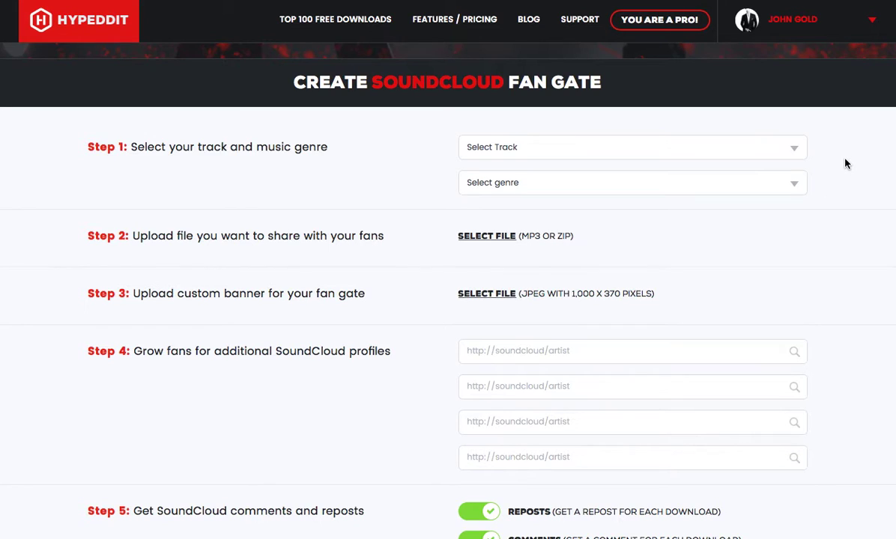
# Step: Select the Spread Love (Crazibiza Remix) track for the fan gate
pyautogui.click(792, 150)
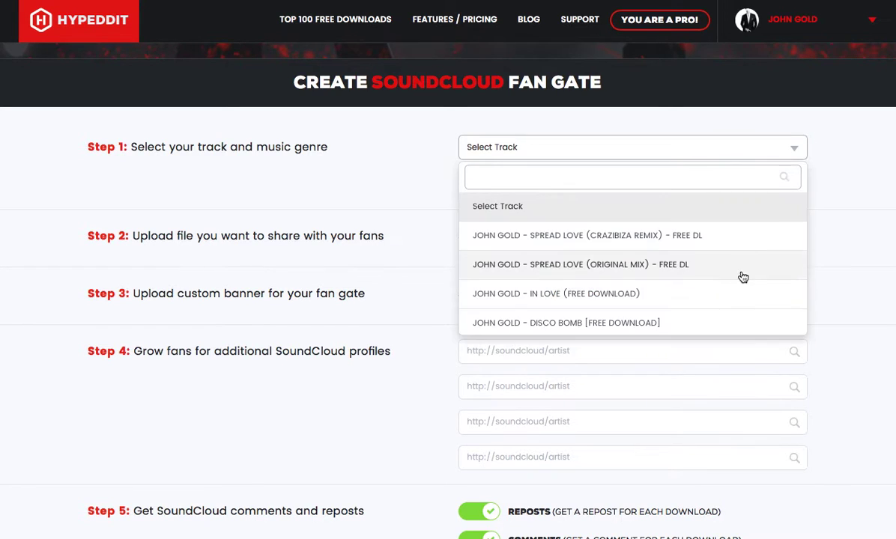
pyautogui.scroll(-2, 742, 277)
pyautogui.scroll(-3, 743, 277)
pyautogui.scroll(-3, 743, 277)
pyautogui.scroll(-2, 742, 277)
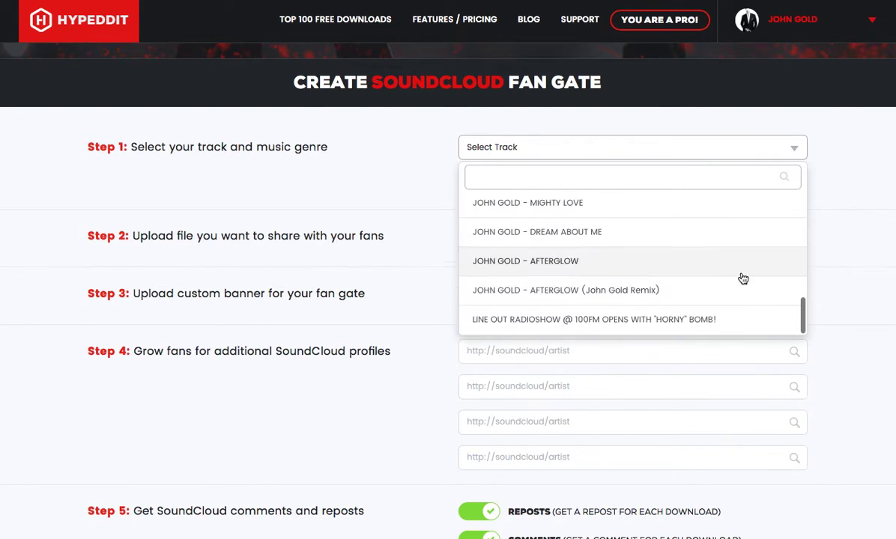
pyautogui.scroll(2, 743, 279)
pyautogui.scroll(3, 740, 278)
pyautogui.scroll(2, 740, 278)
pyautogui.scroll(1, 740, 278)
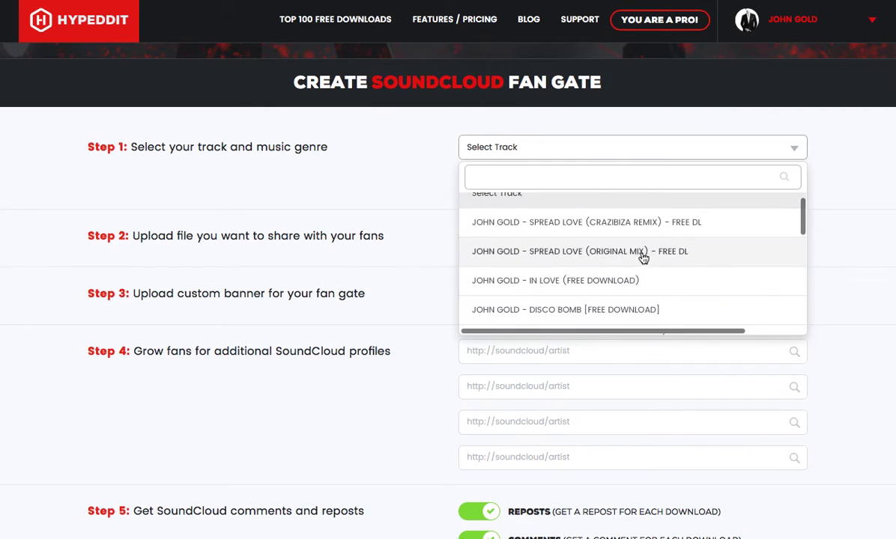
pyautogui.click(630, 229)
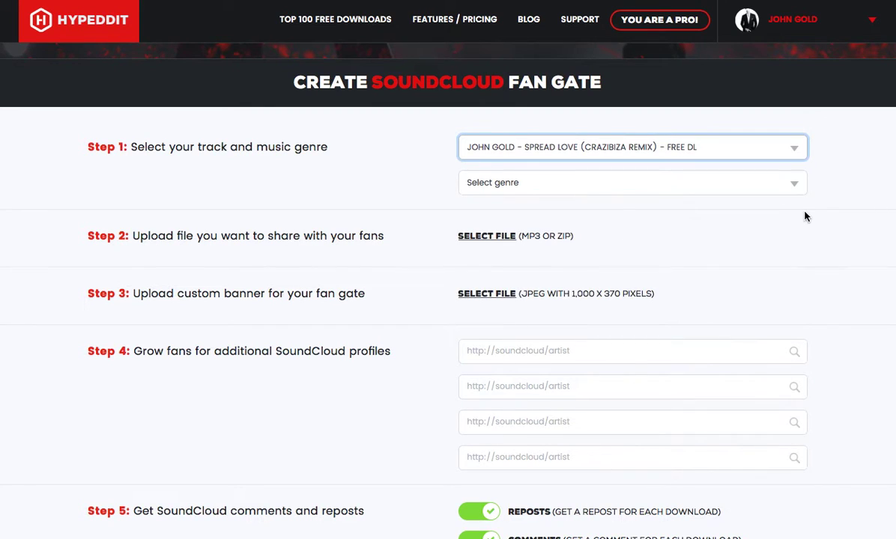
# Step: Set the fan gate's genre to House
pyautogui.click(718, 188)
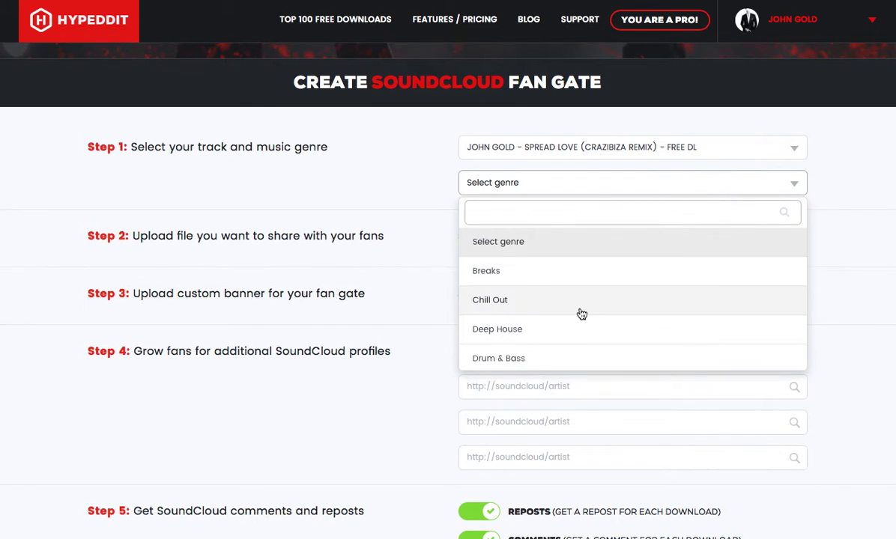
pyautogui.scroll(-3, 581, 315)
pyautogui.scroll(-1, 581, 314)
pyautogui.scroll(-1, 569, 321)
pyautogui.scroll(-2, 568, 322)
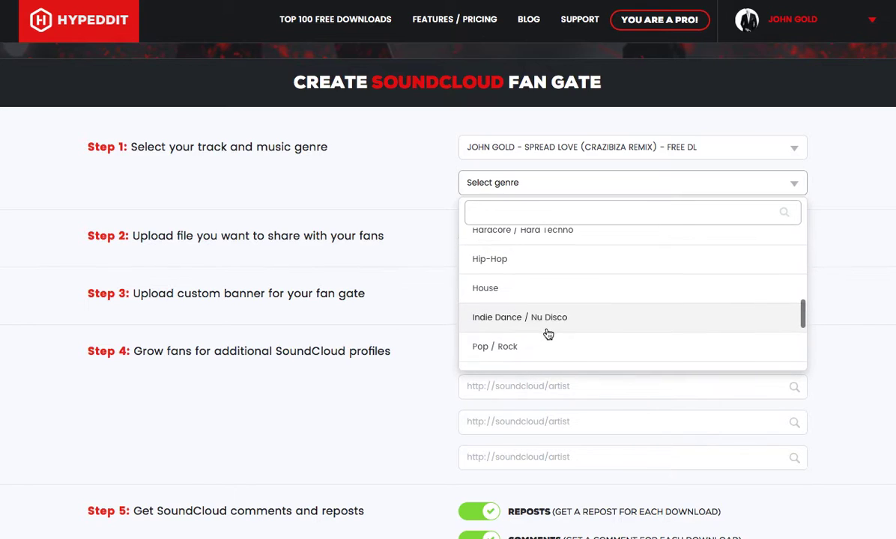
pyautogui.click(526, 295)
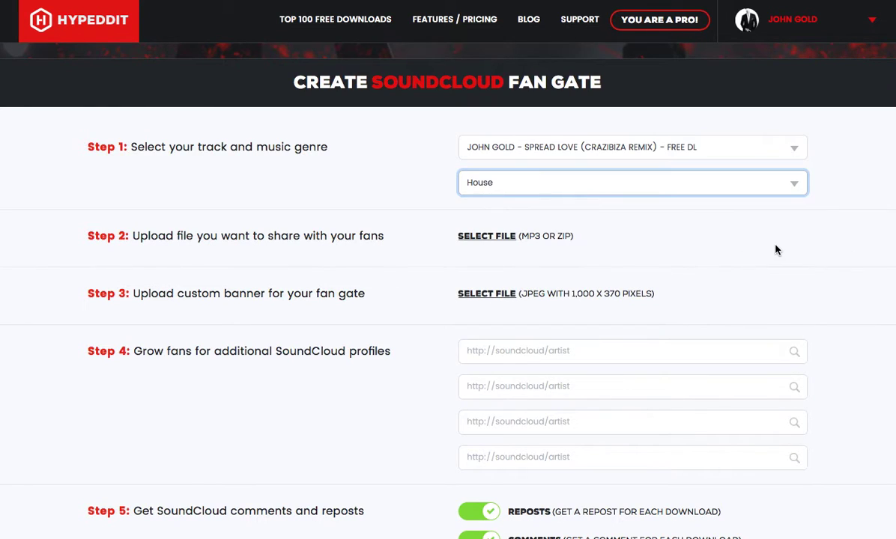
pyautogui.scroll(-1, 667, 258)
# Step: Upload the Spread Love MP3 as the Step 2 fan download file
pyautogui.click(487, 229)
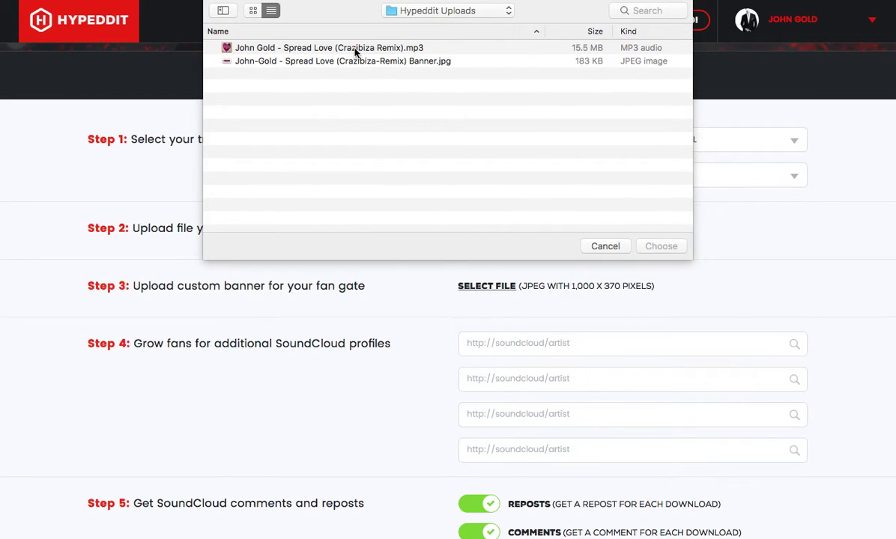
pyautogui.click(355, 51)
pyautogui.click(658, 249)
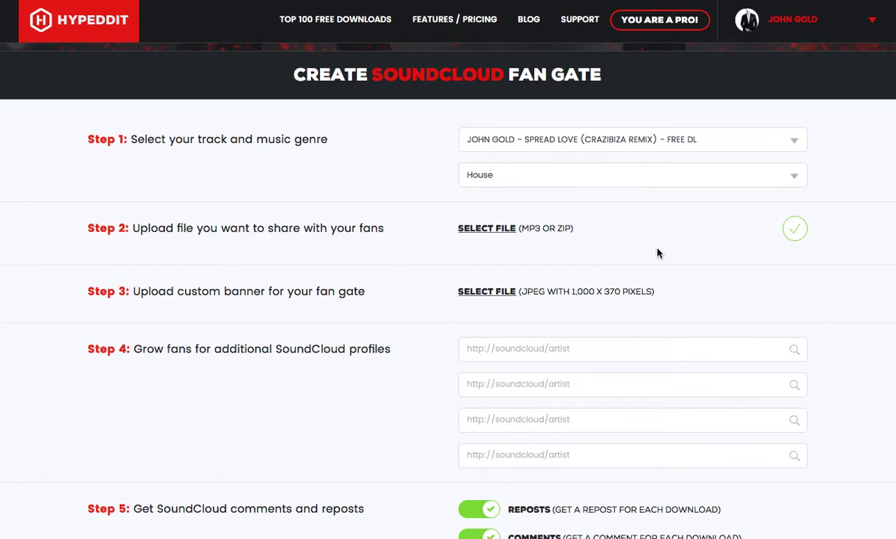
pyautogui.scroll(-1, 658, 253)
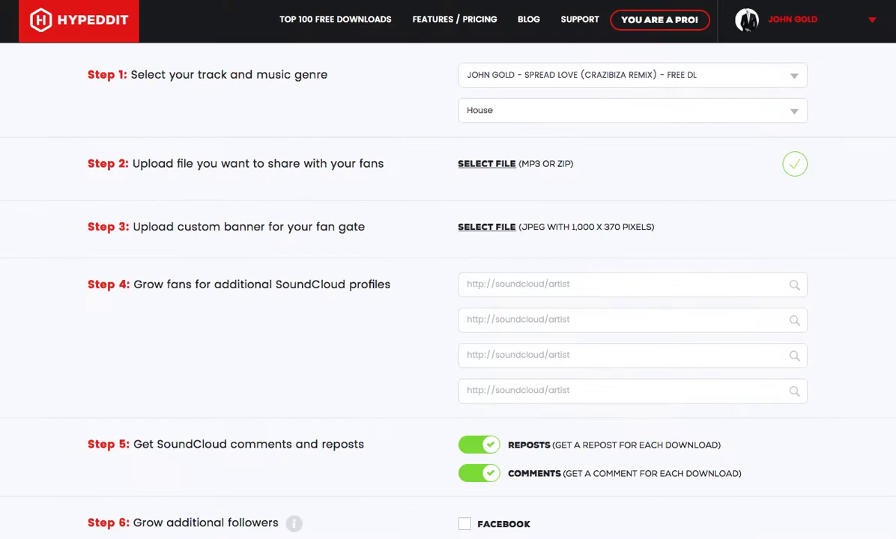
# Step: Upload Banner.jpg as the Step 3 custom banner image
pyautogui.click(503, 227)
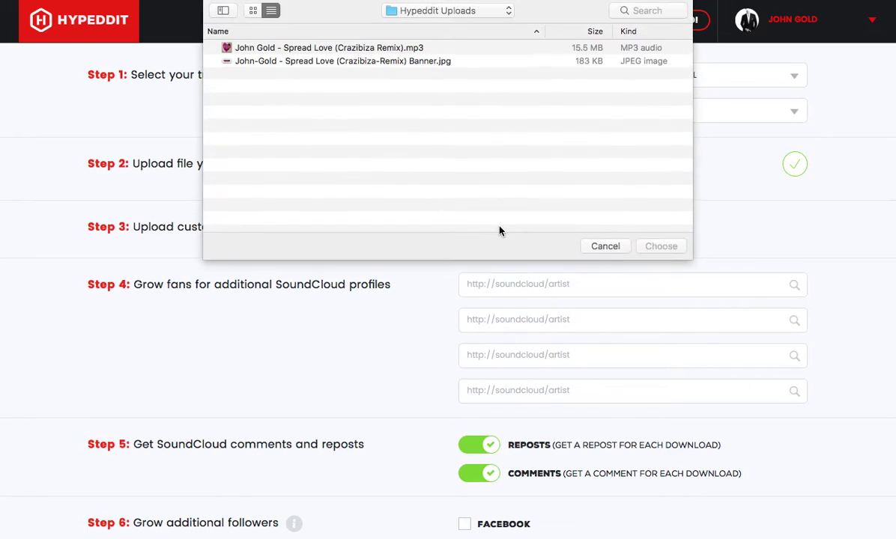
pyautogui.click(344, 61)
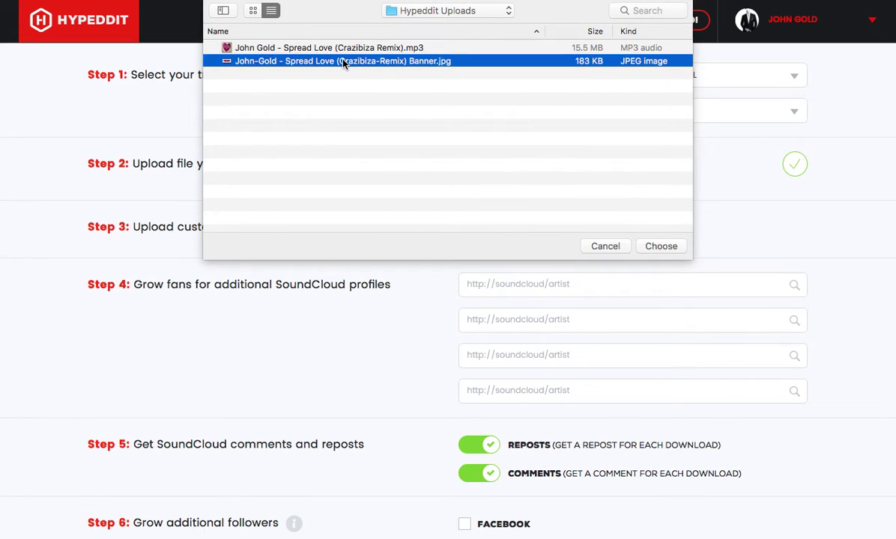
pyautogui.click(662, 247)
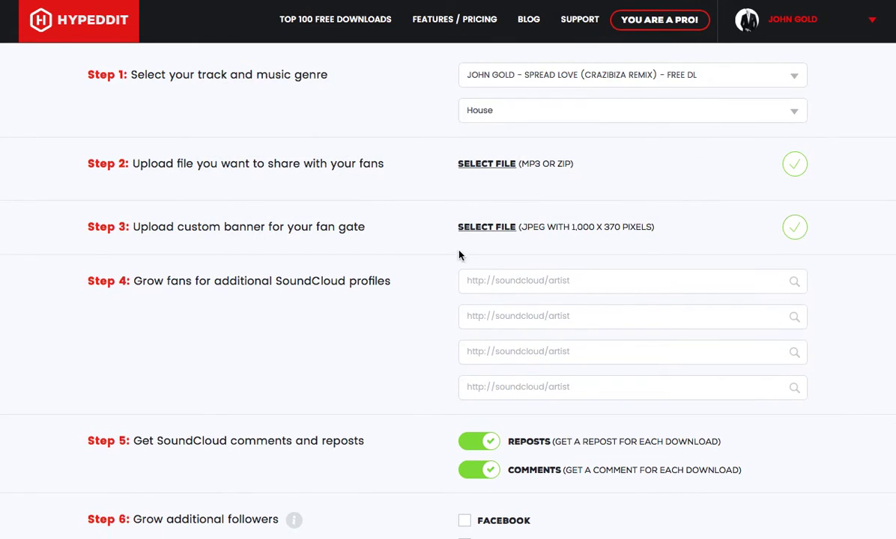
pyautogui.scroll(-1, 448, 293)
pyautogui.scroll(-1, 447, 294)
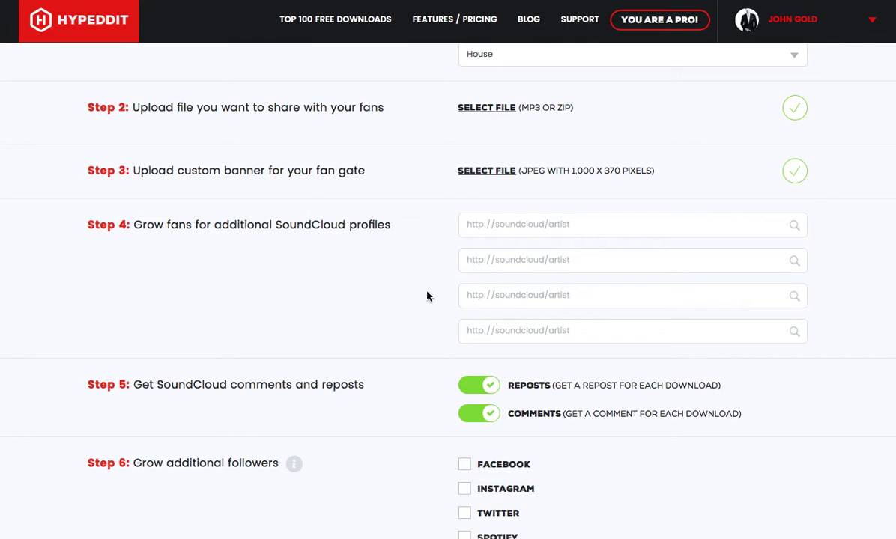
pyautogui.scroll(3, 427, 296)
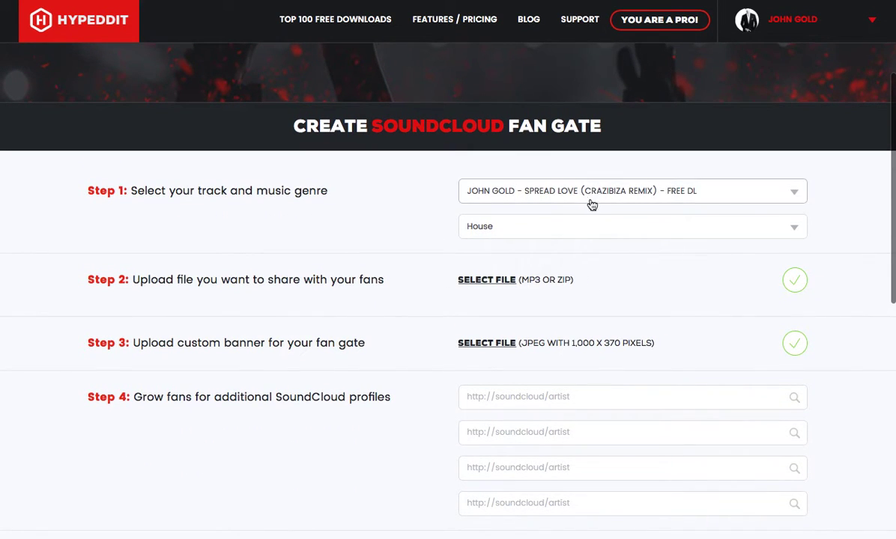
pyautogui.scroll(-2, 592, 286)
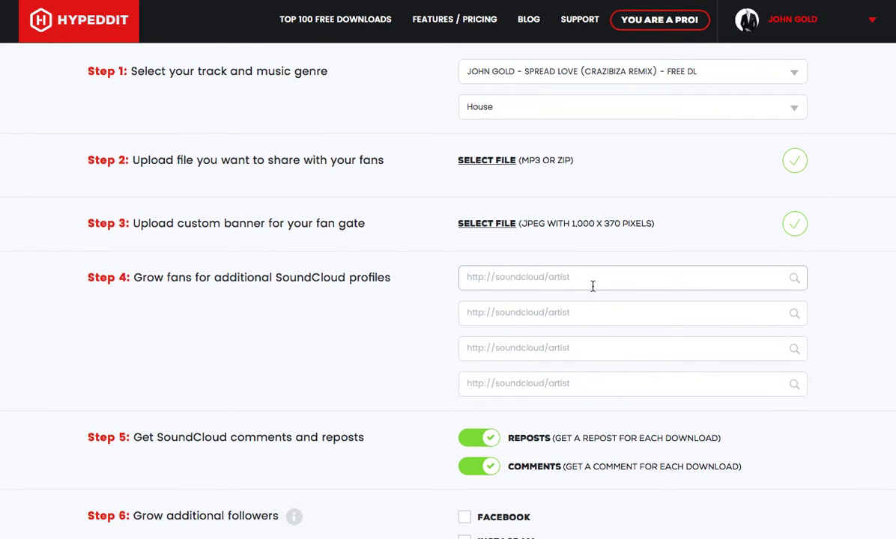
# Step: Add the Crazibiza SoundCloud profile in Step 4 from the 'crazibiza' suggestions
pyautogui.click(592, 285)
pyautogui.write('crazibiz')
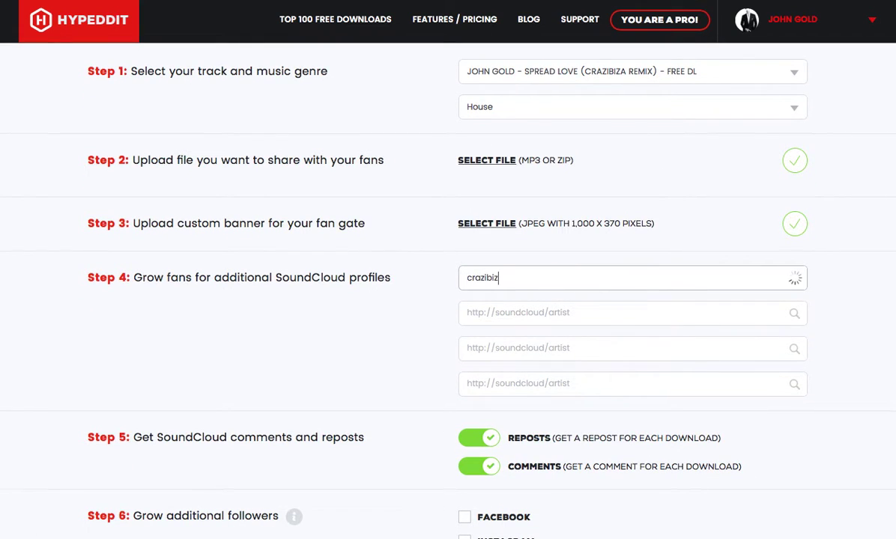
pyautogui.write('a')
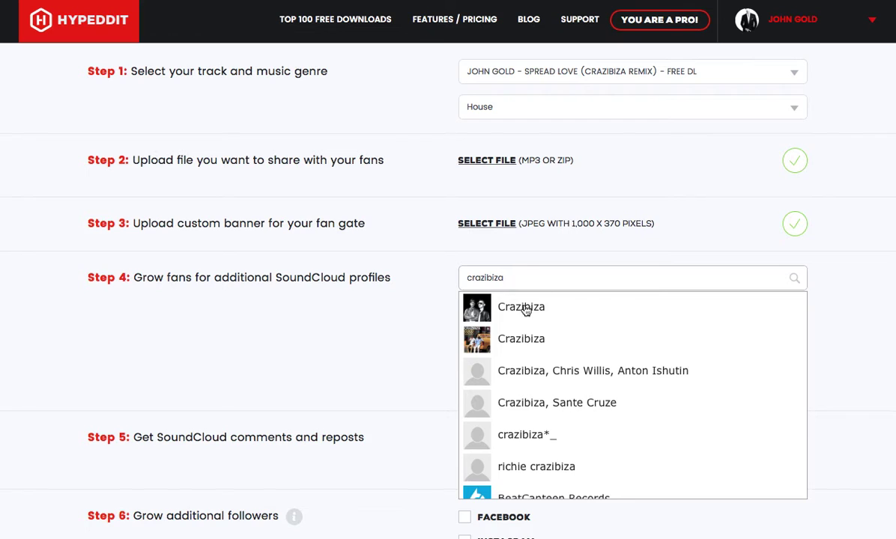
pyautogui.click(526, 310)
pyautogui.scroll(-2, 827, 308)
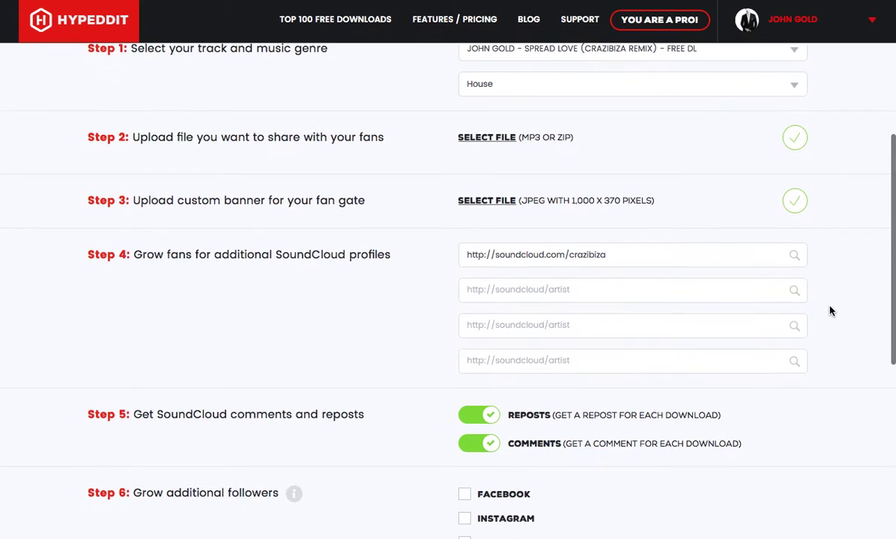
pyautogui.scroll(-1, 414, 279)
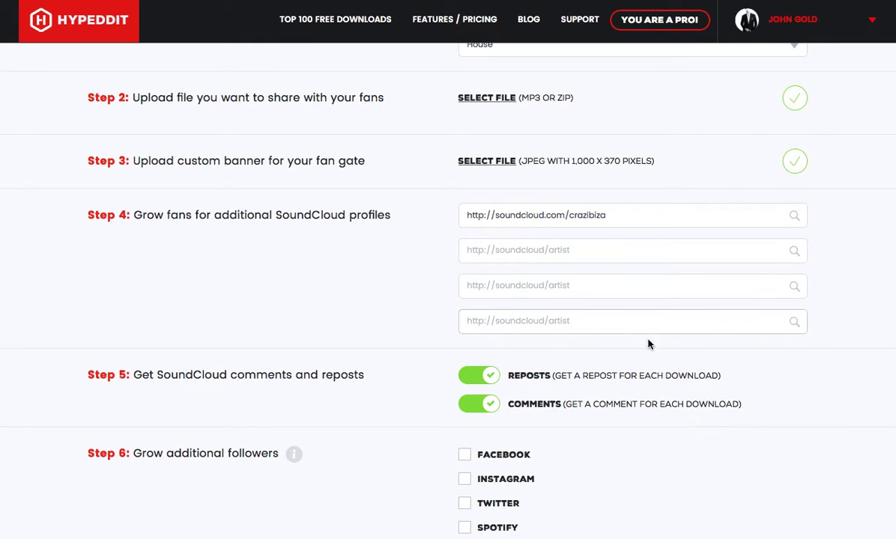
# Step: Leave the Step 5 Reposts and Comments per download toggles switched on
pyautogui.scroll(-1, 760, 370)
pyautogui.scroll(-1, 786, 320)
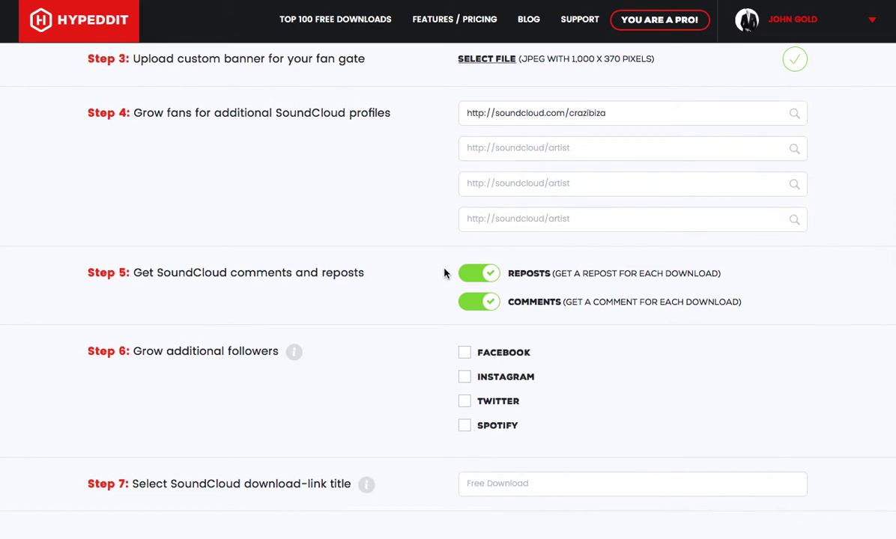
pyautogui.click(493, 276)
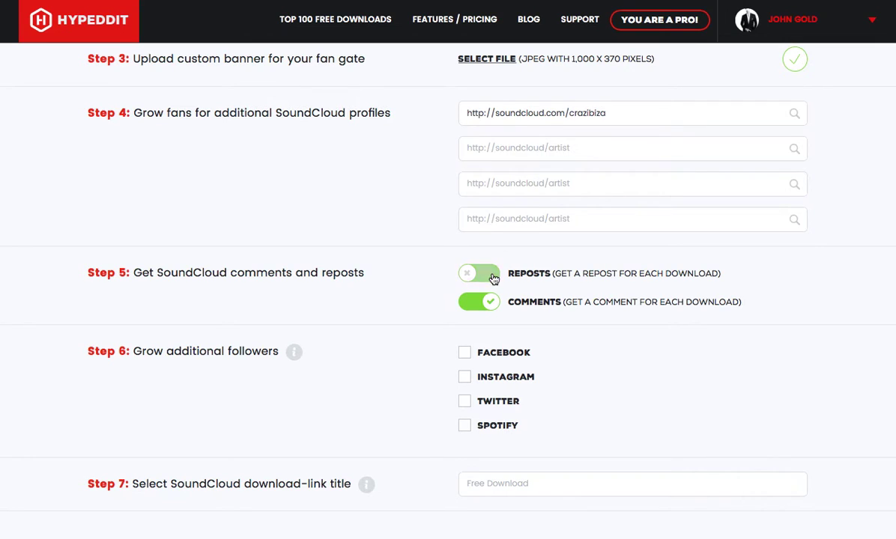
pyautogui.click(491, 302)
pyautogui.click(481, 275)
pyautogui.click(479, 300)
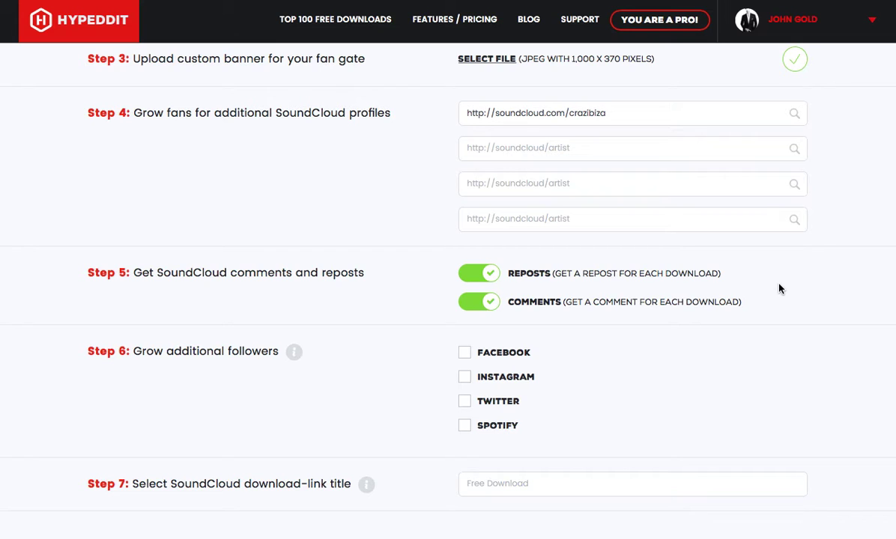
pyautogui.scroll(-1, 779, 288)
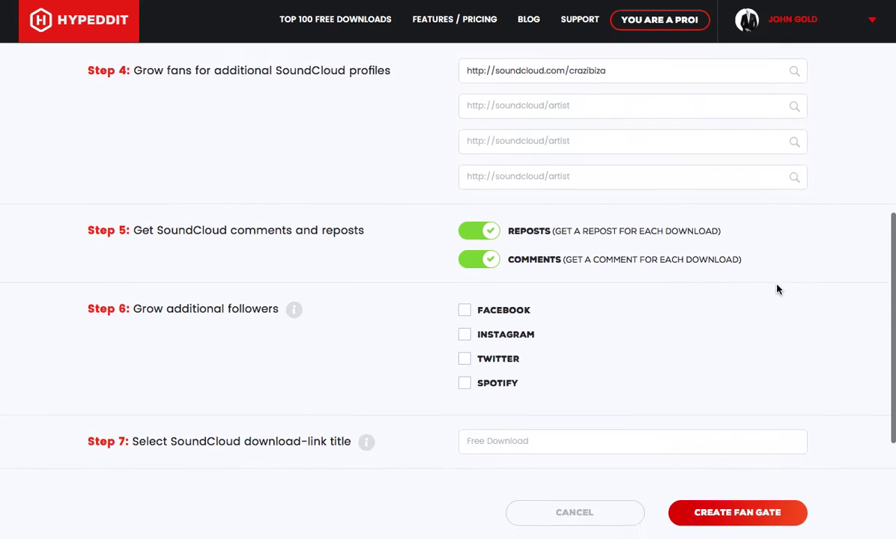
pyautogui.scroll(-1, 777, 290)
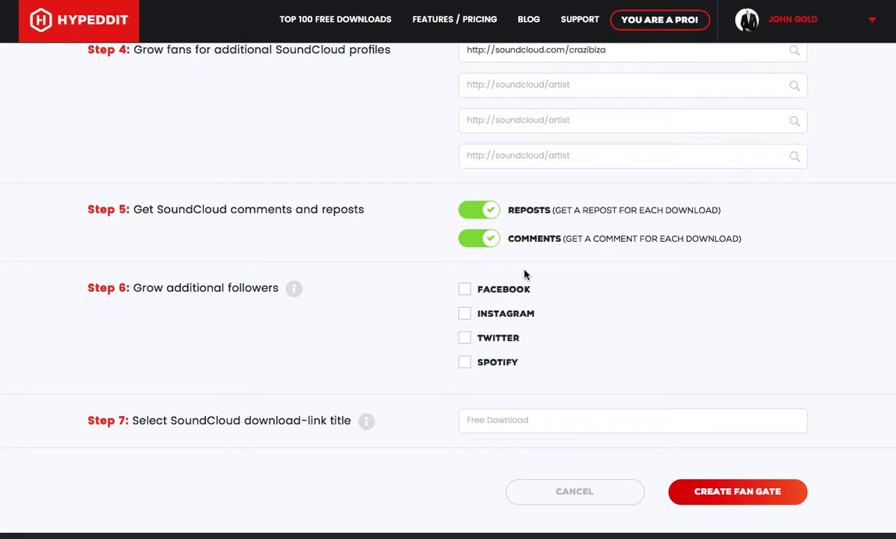
pyautogui.click(465, 290)
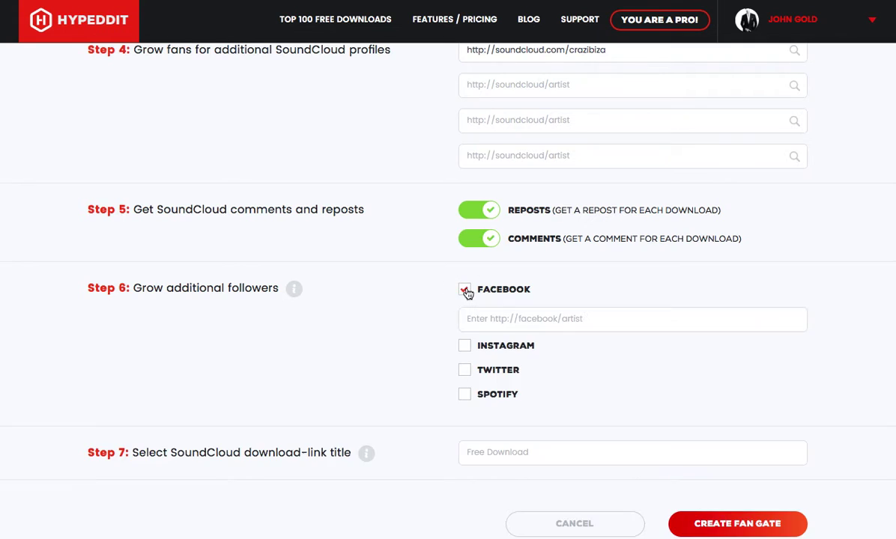
pyautogui.click(606, 319)
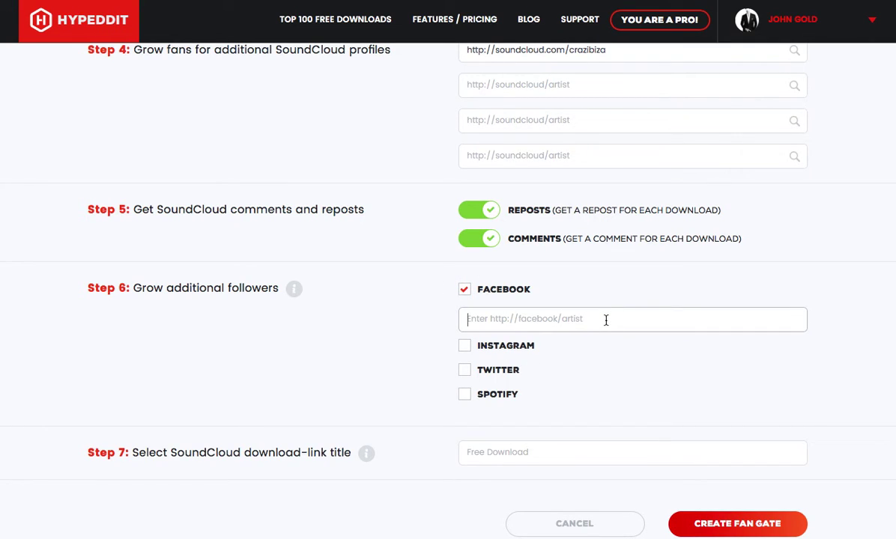
pyautogui.write('https://www.facebook.com/djjohngold/')
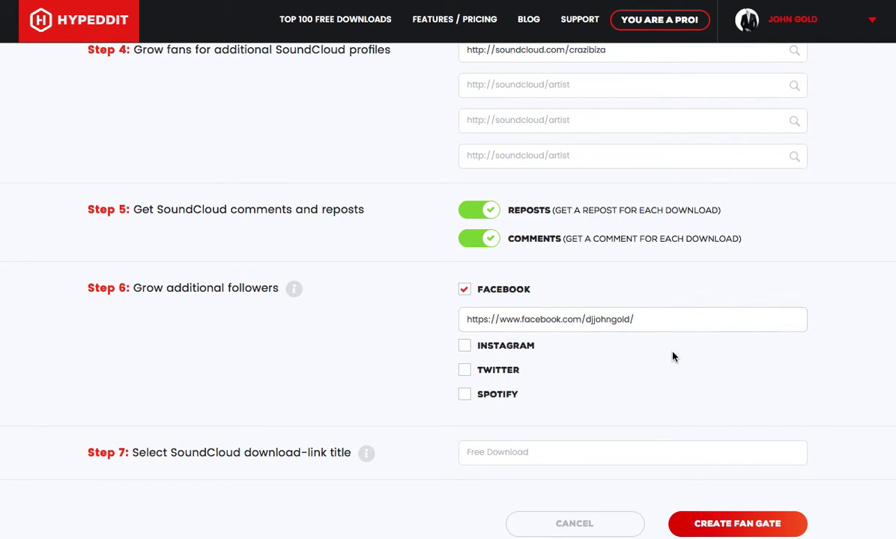
pyautogui.scroll(-1, 674, 358)
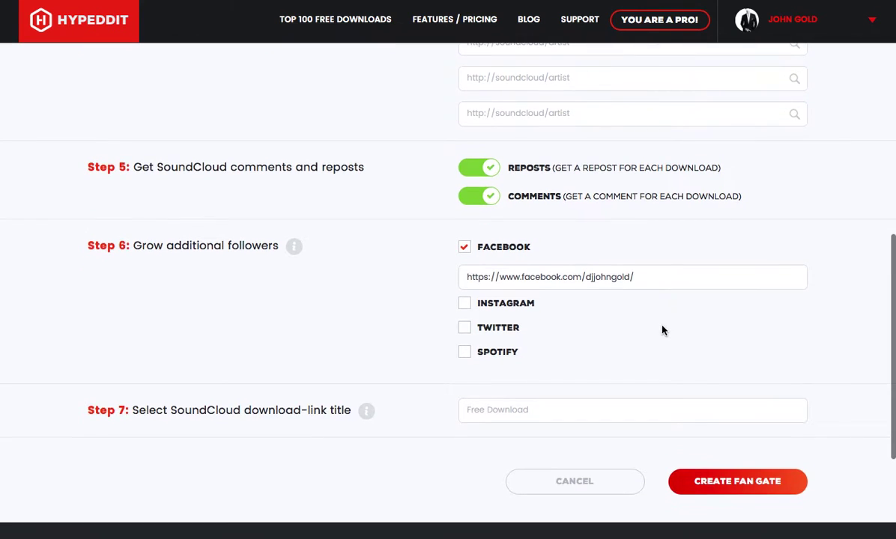
pyautogui.scroll(-1, 661, 330)
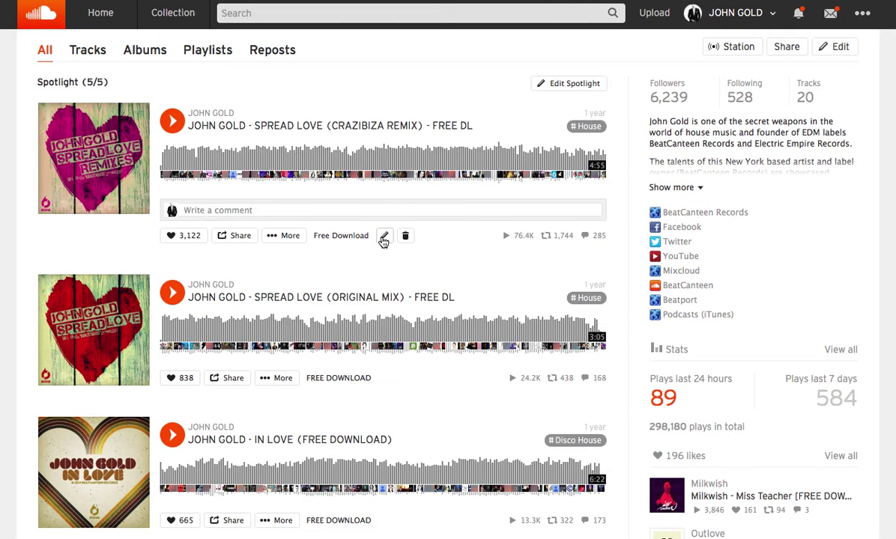
# Step: Open the Crazibiza Remix track's Metadata tab to check its 'Free Download' Hypeddit buy-link
pyautogui.click(383, 237)
pyautogui.click(320, 122)
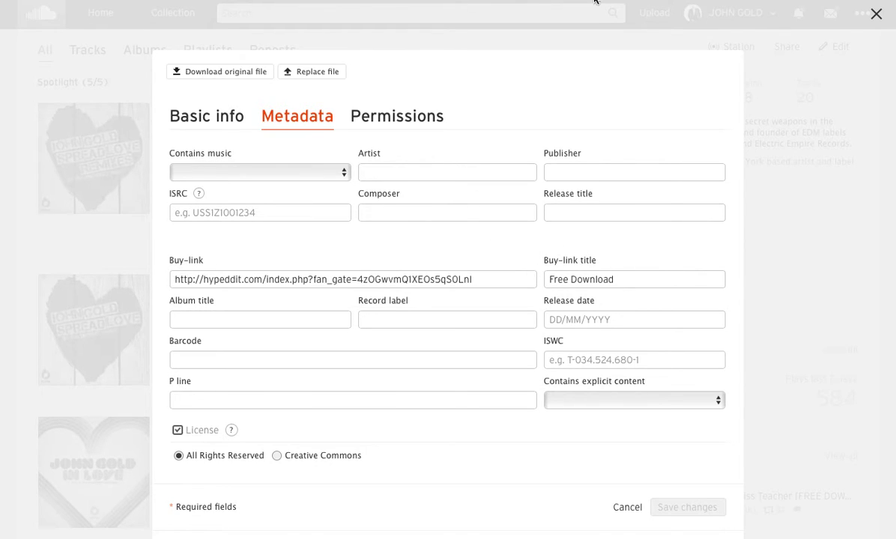
pyautogui.scroll(-1, 293, 6)
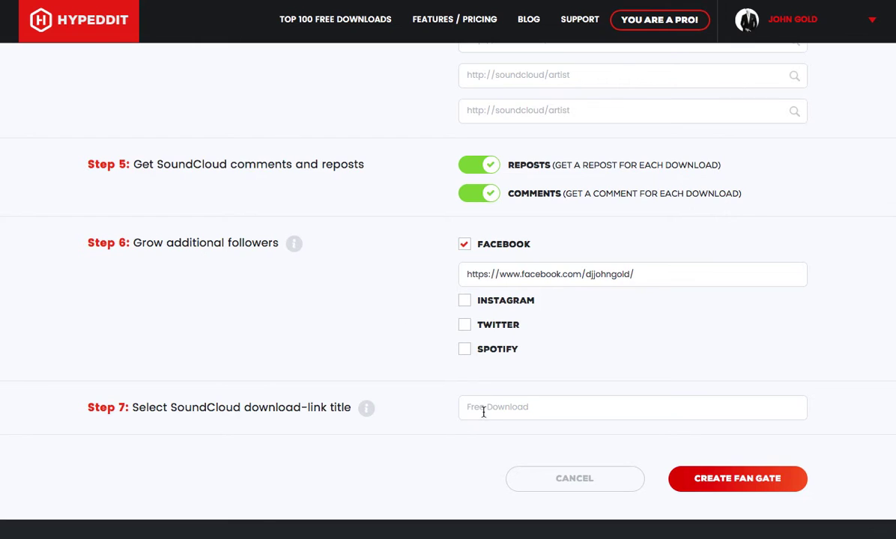
# Step: Enter 'Free Download' as the Step 7 download-link title
pyautogui.click(504, 415)
pyautogui.write('Free D')
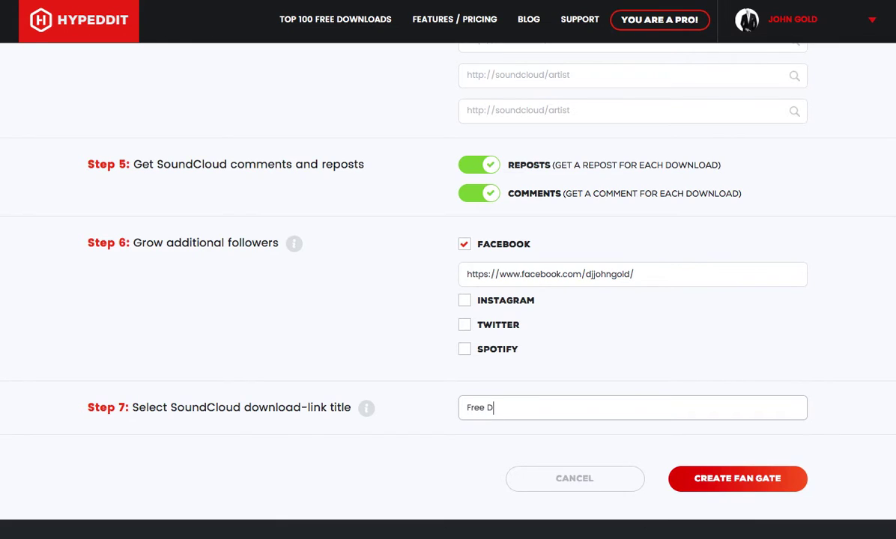
pyautogui.write('ownload')
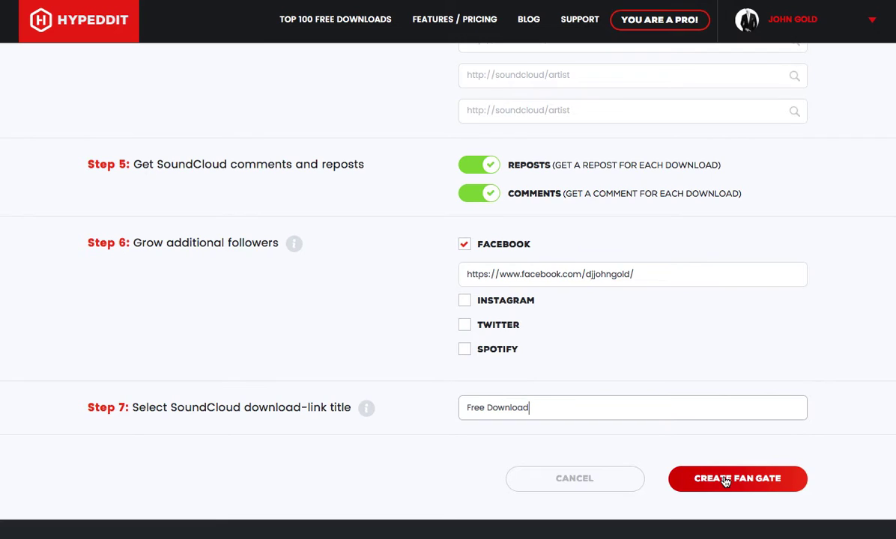
# Step: Create the fan gate and visit its live John Gold download page
pyautogui.click(724, 481)
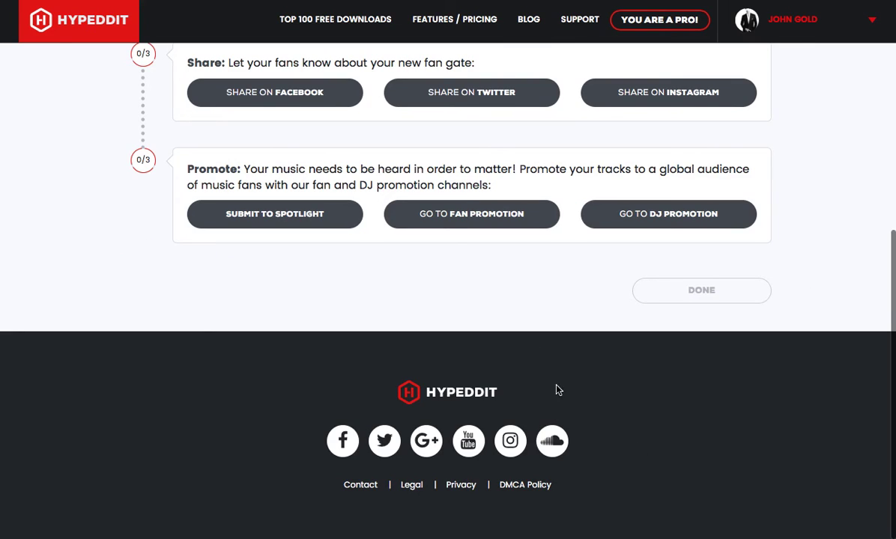
pyautogui.scroll(3, 504, 332)
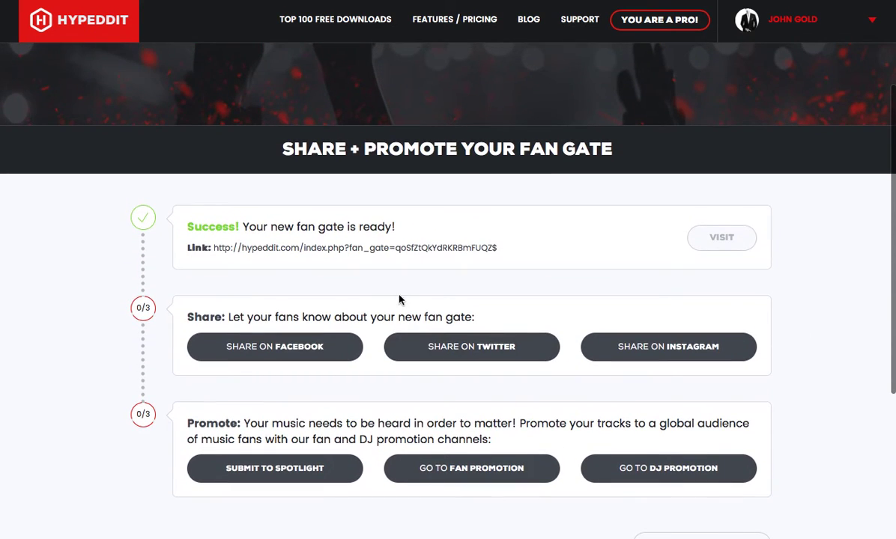
pyautogui.click(717, 238)
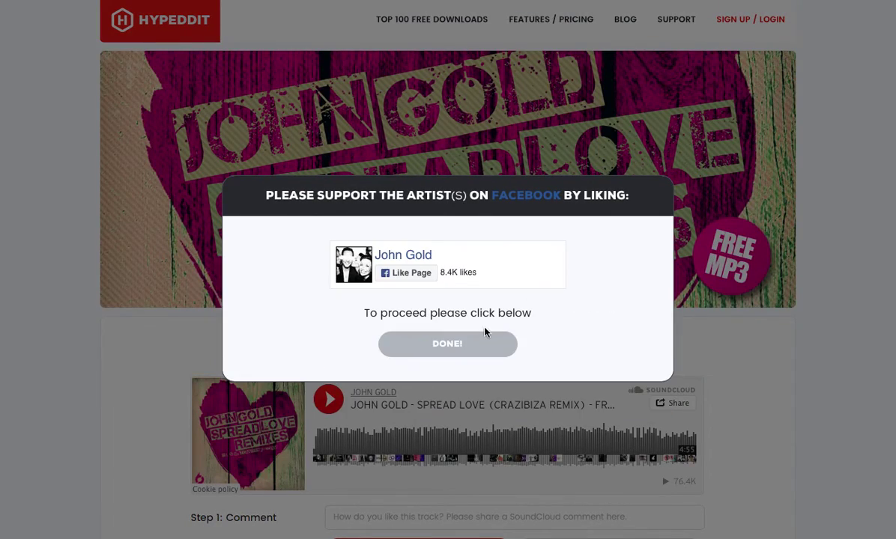
# Step: Dismiss the Facebook like prompt and scroll through the Spread Love fan gate page
pyautogui.click(477, 343)
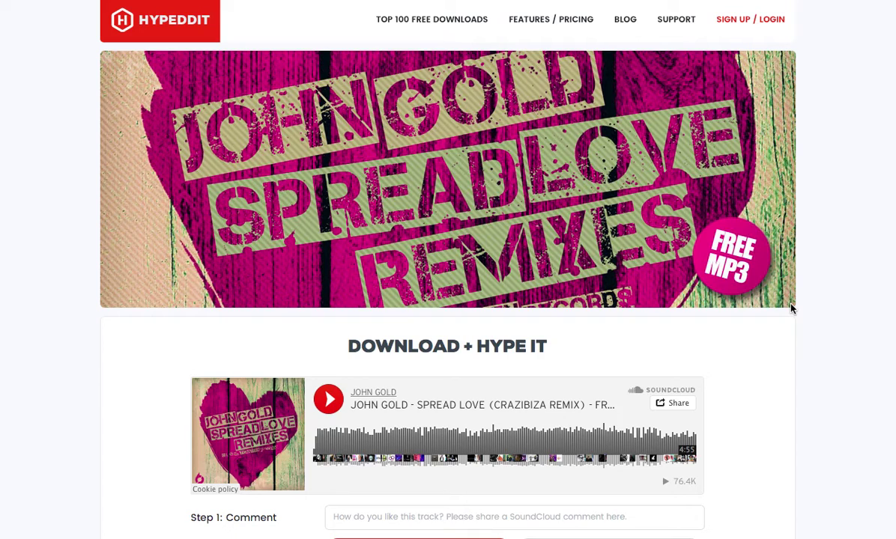
pyautogui.scroll(-1, 782, 323)
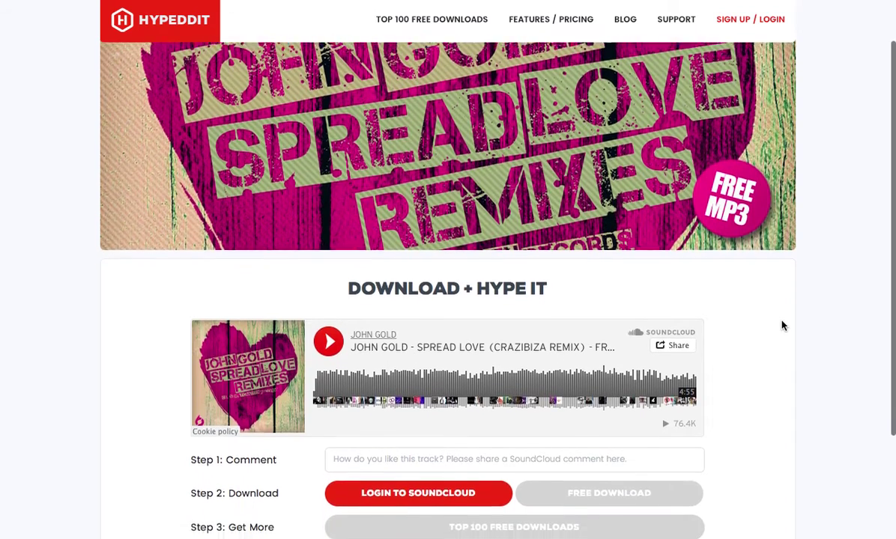
pyautogui.scroll(1, 782, 324)
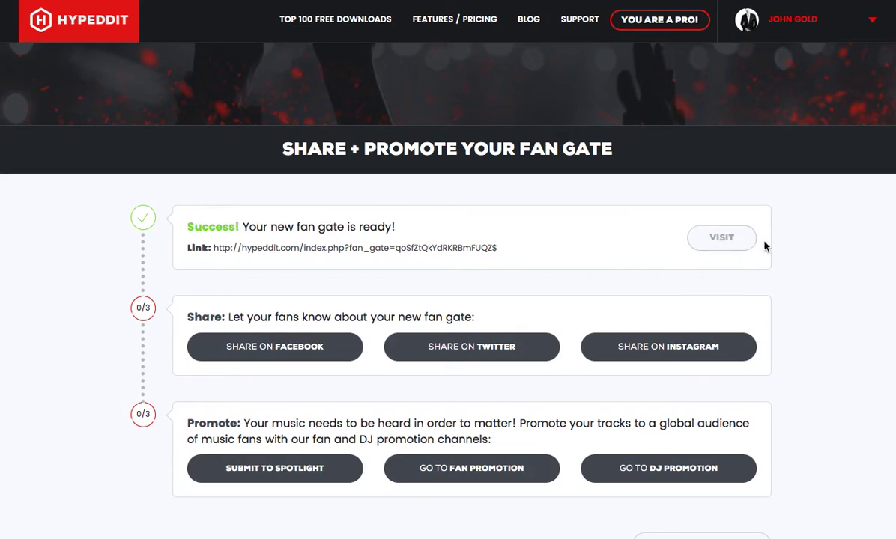
pyautogui.scroll(-1, 809, 256)
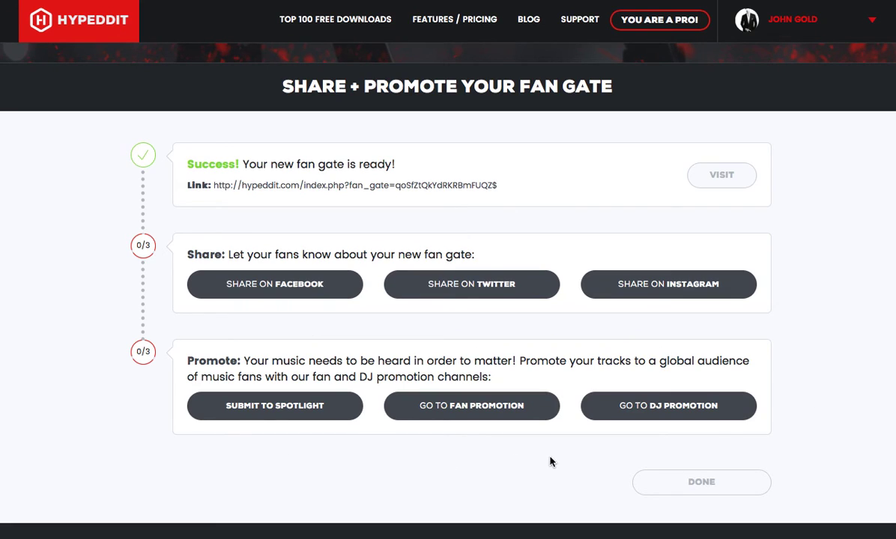
# Step: Go to the dashboard, check Activity Details shows seven fan gates, and close the Support form
pyautogui.click(714, 483)
pyautogui.scroll(-5, 564, 421)
pyautogui.scroll(-1, 563, 423)
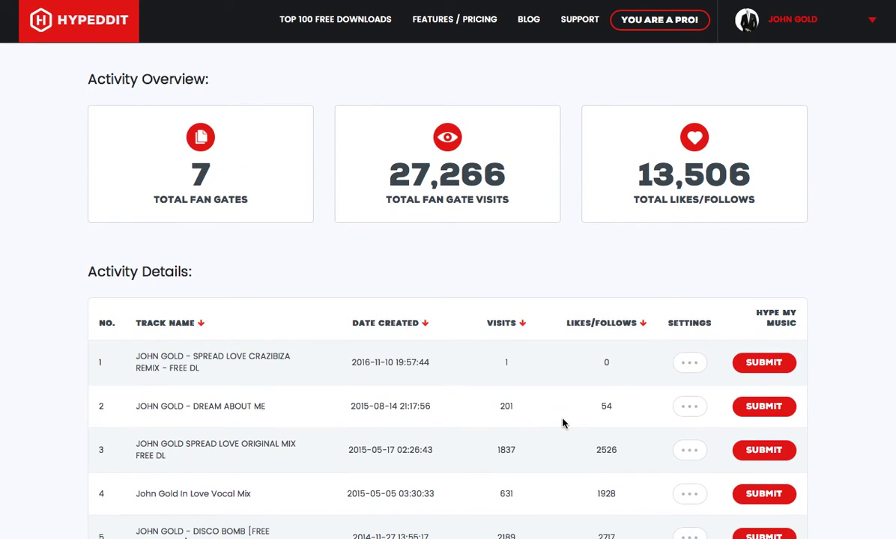
pyautogui.scroll(-1, 564, 423)
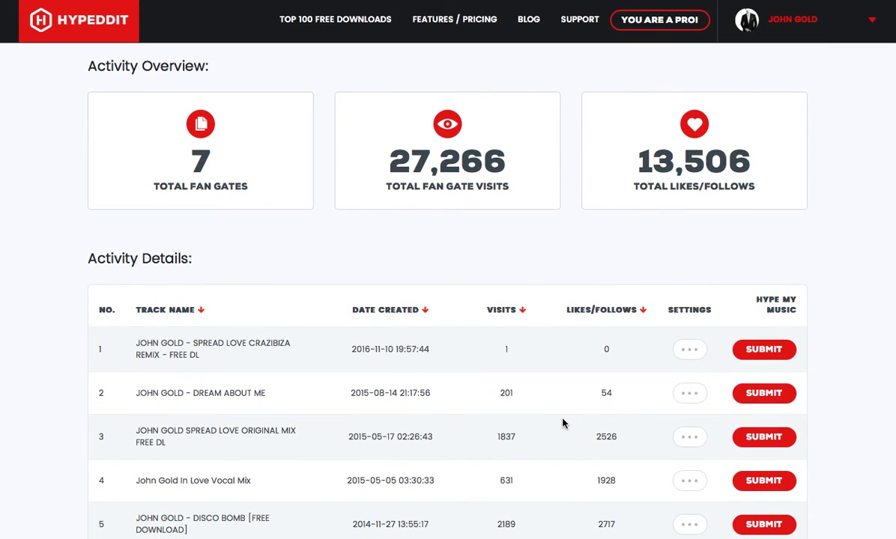
pyautogui.click(581, 20)
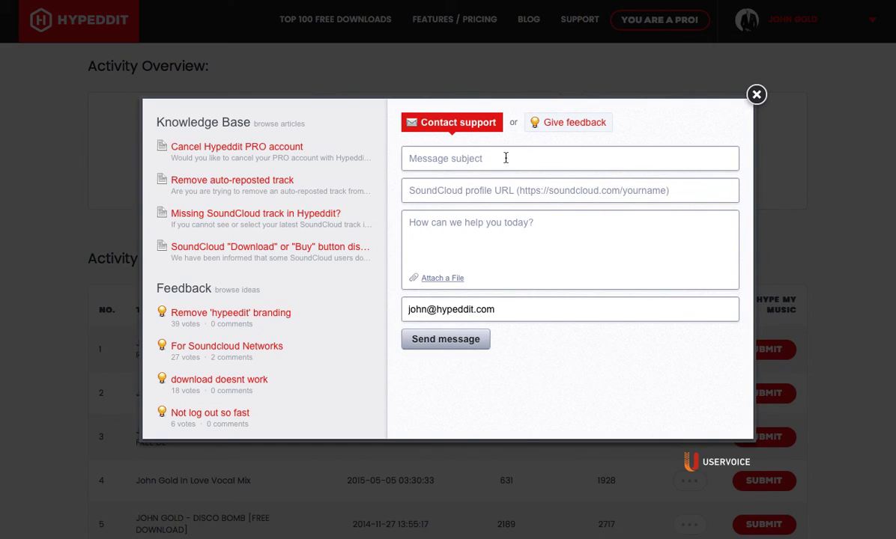
pyautogui.click(757, 95)
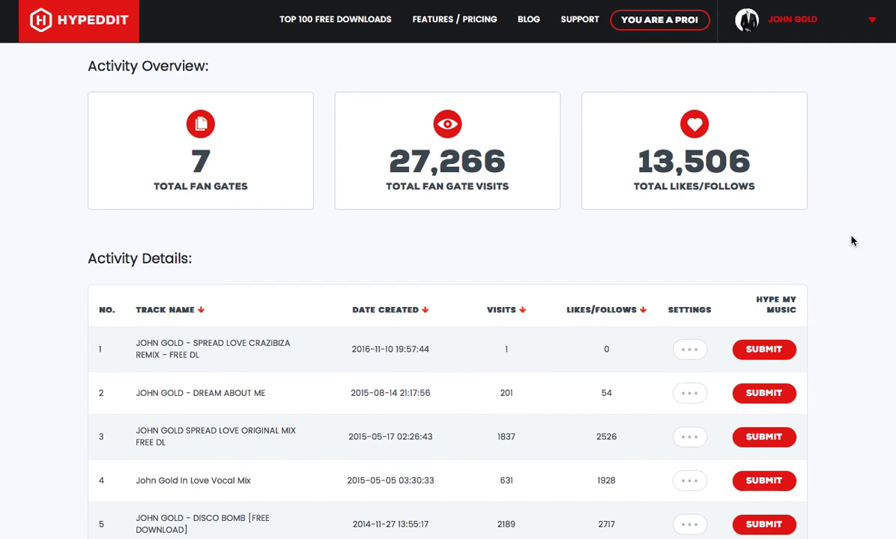